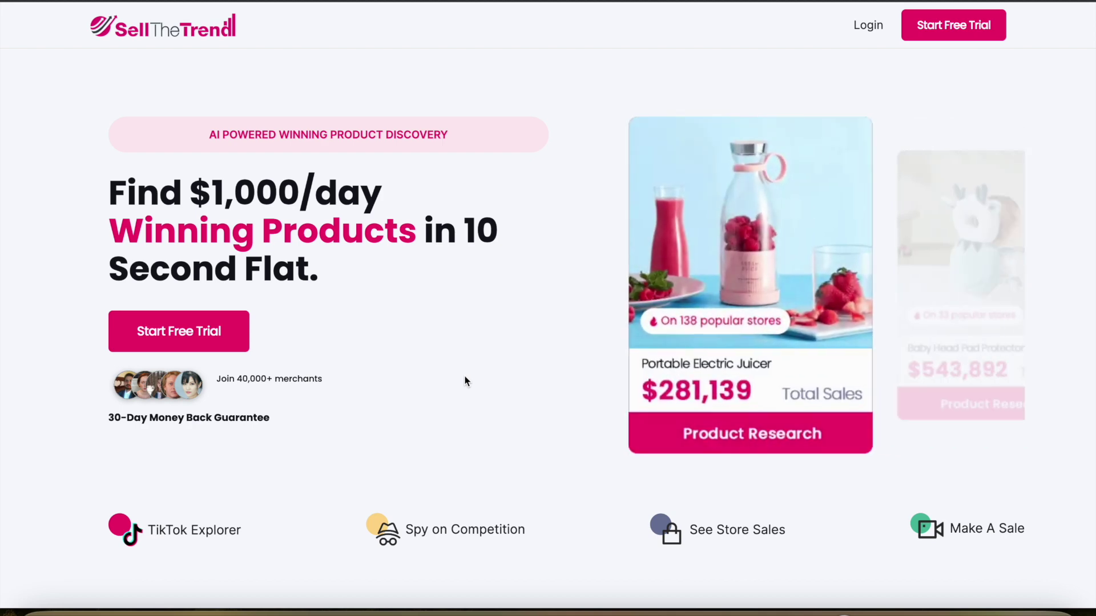
- Look through the Sell The Trend home page down to the section on dropshipping winning products
{"action": "scroll", "coordinate": [465, 381], "scroll_direction": "down", "scroll_amount": 3}
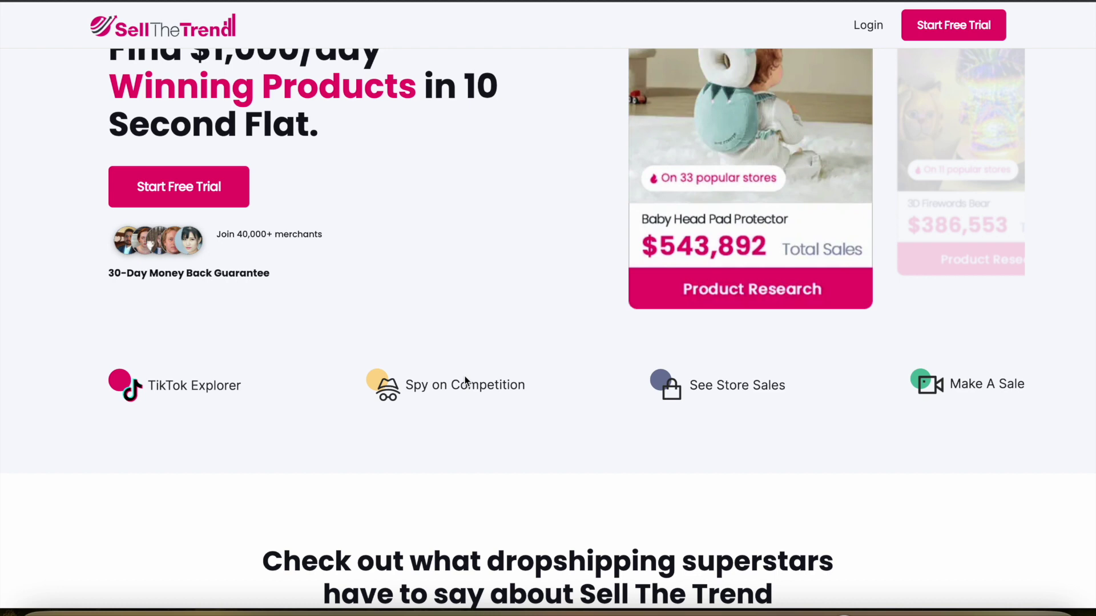
{"action": "scroll", "coordinate": [465, 383], "scroll_direction": "down", "scroll_amount": 3}
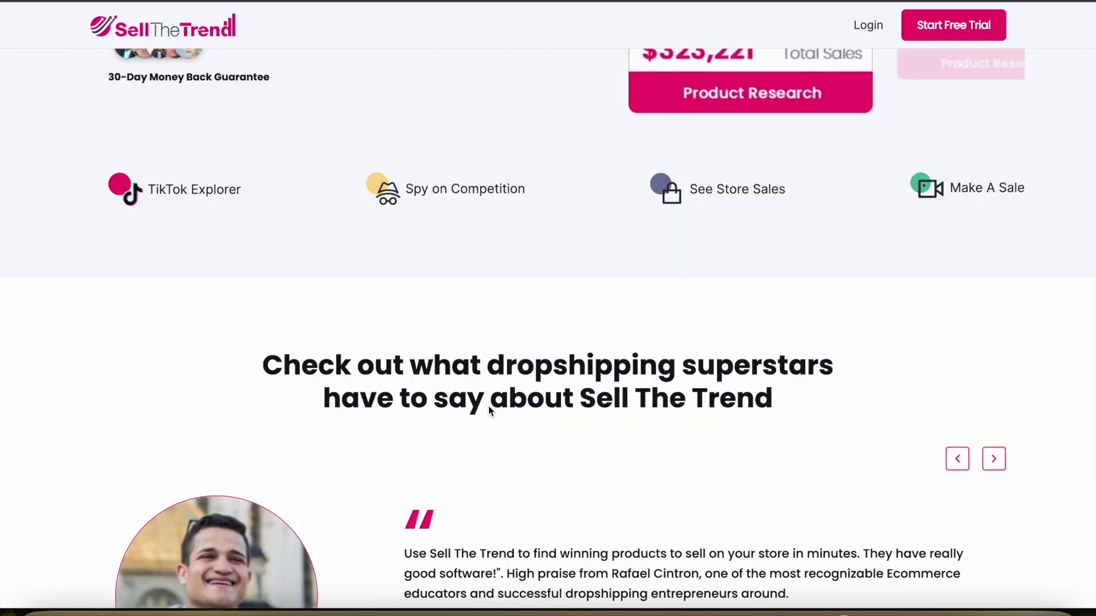
{"action": "scroll", "coordinate": [565, 285], "scroll_direction": "down", "scroll_amount": 2}
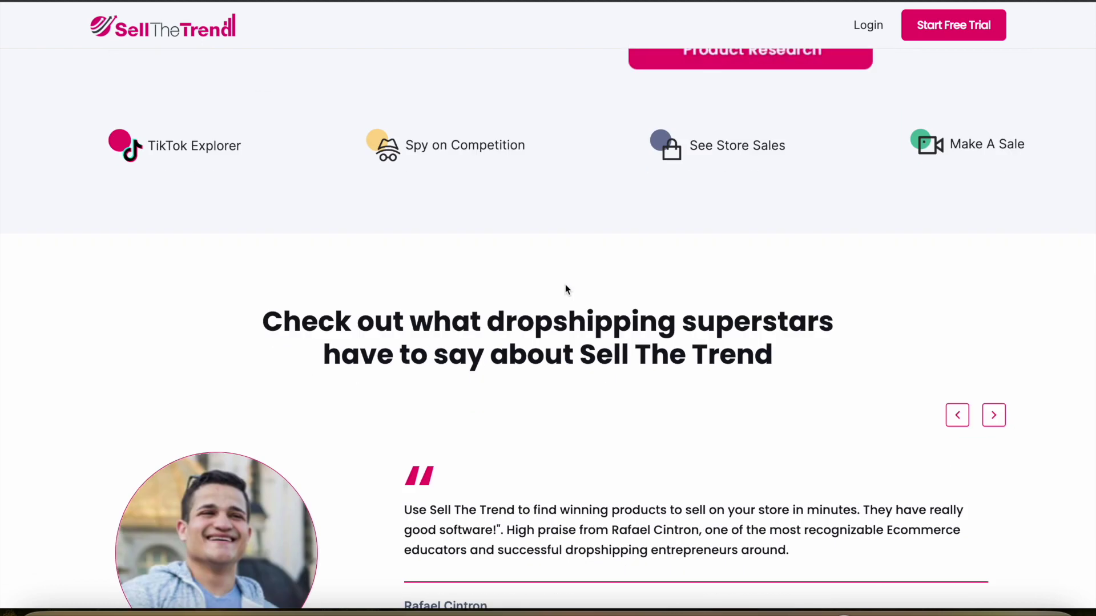
{"action": "scroll", "coordinate": [566, 290], "scroll_direction": "down", "scroll_amount": 4}
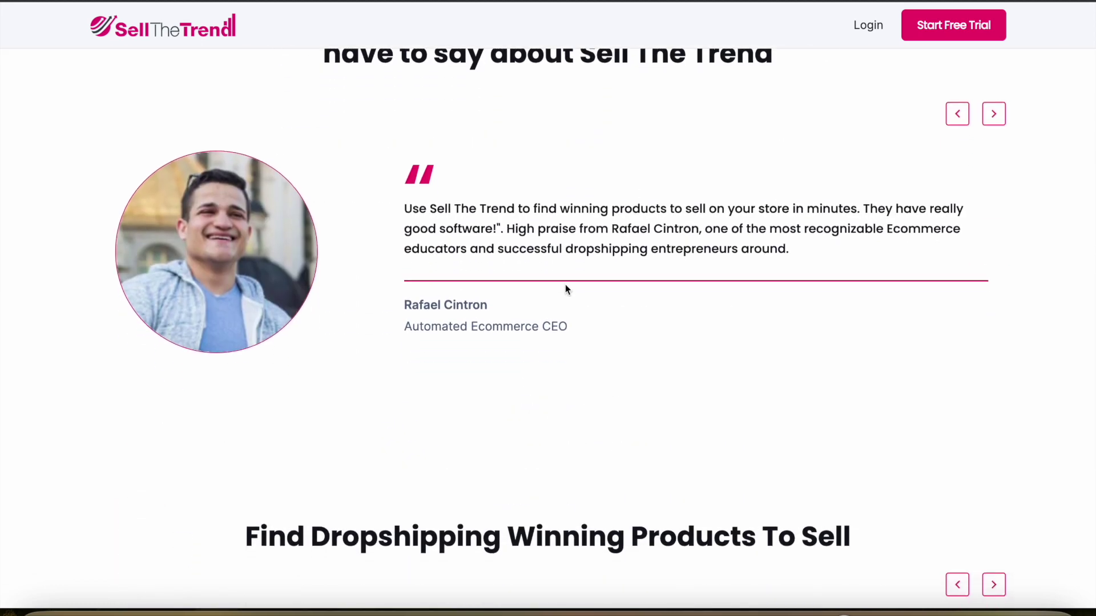
{"action": "scroll", "coordinate": [608, 420], "scroll_direction": "down", "scroll_amount": 2}
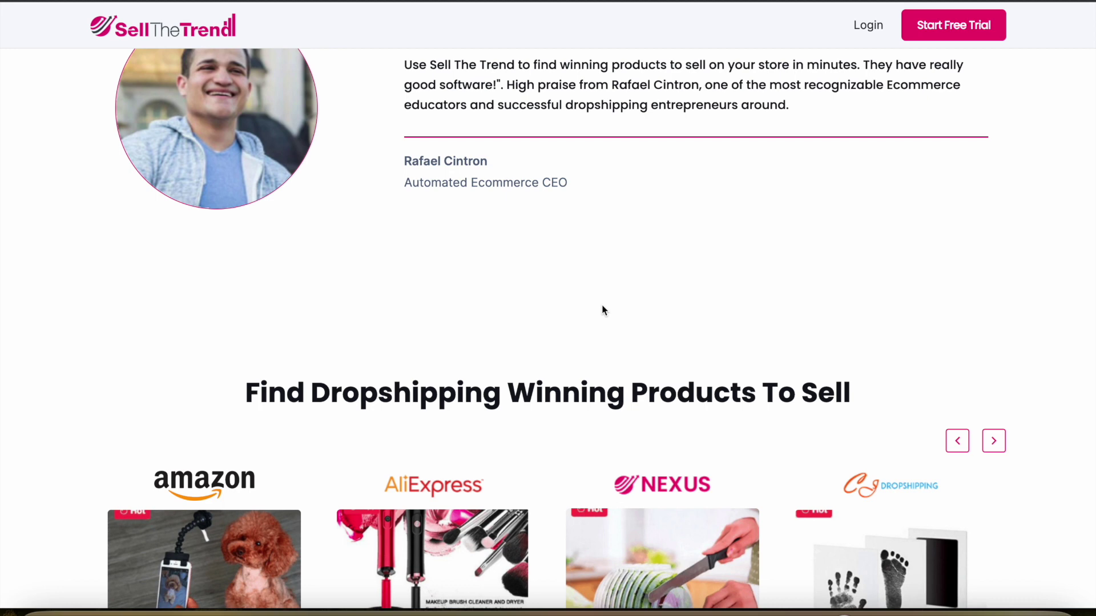
{"action": "key", "text": "Home"}
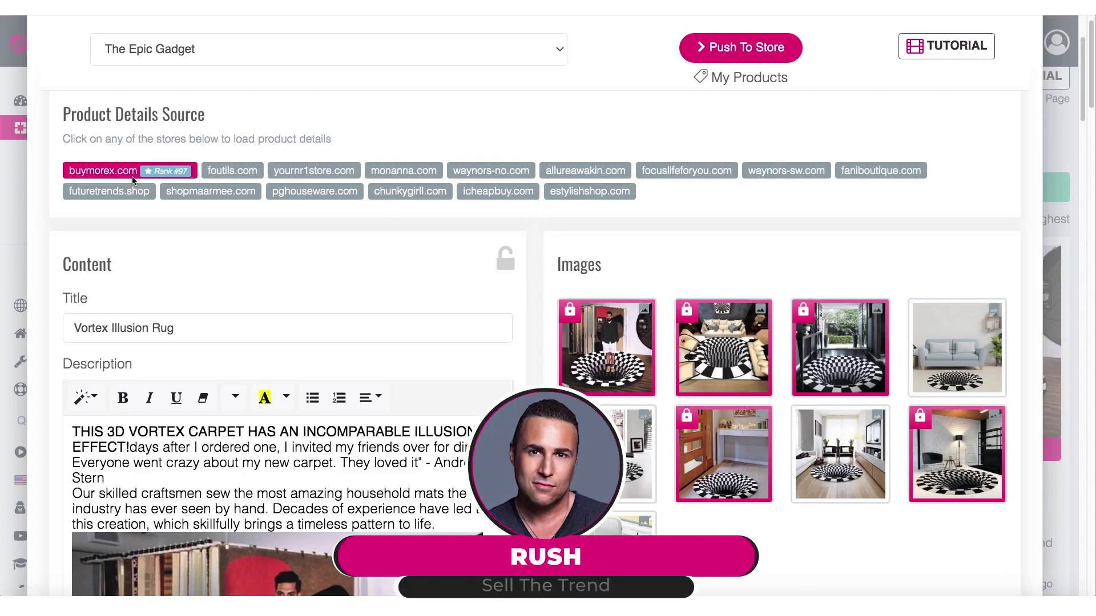
- Examine the Vortex Illusion Rug's description, images, pricing and fulfillment source, including the supplier's variant information
{"action": "scroll", "coordinate": [594, 261], "scroll_direction": "down", "scroll_amount": 2}
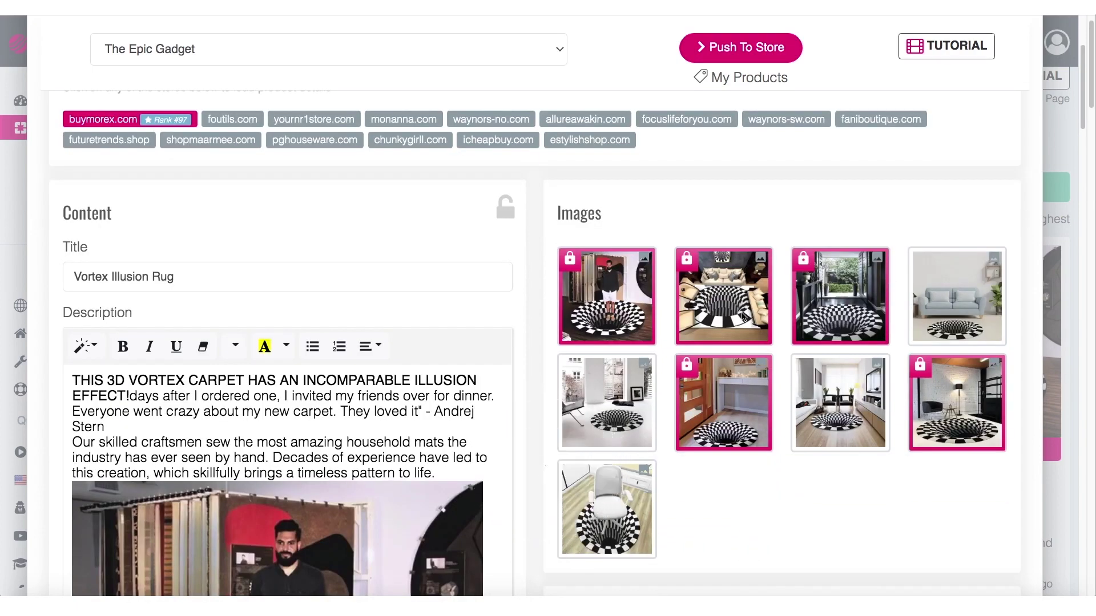
{"action": "scroll", "coordinate": [774, 315], "scroll_direction": "down", "scroll_amount": 1}
{"action": "scroll", "coordinate": [834, 305], "scroll_direction": "down", "scroll_amount": 5}
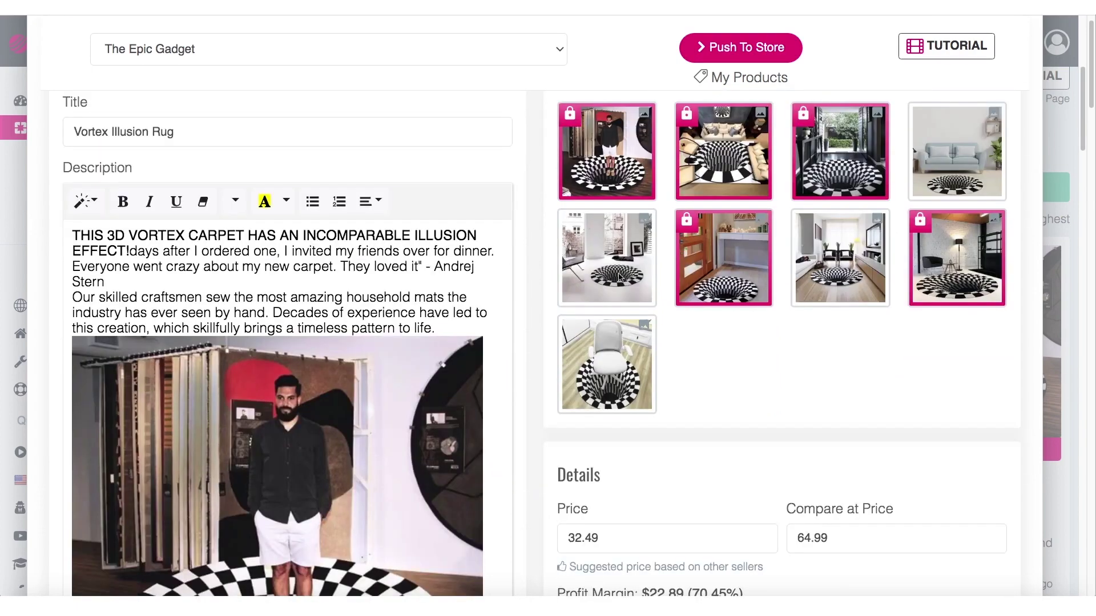
{"action": "scroll", "coordinate": [231, 243], "scroll_direction": "up", "scroll_amount": 1}
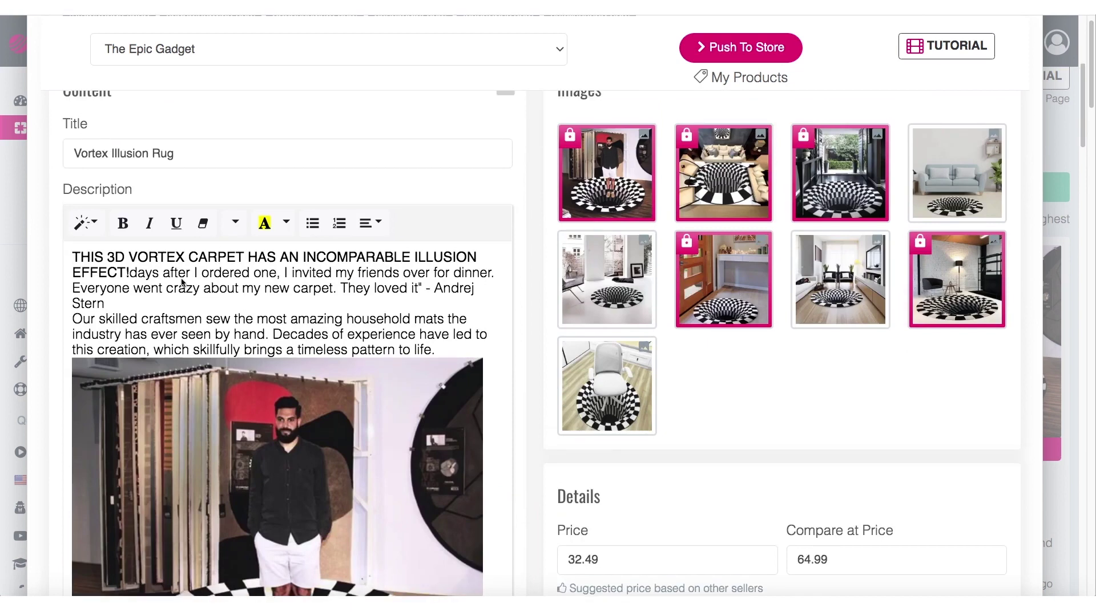
{"action": "scroll", "coordinate": [197, 311], "scroll_direction": "down", "scroll_amount": 7}
{"action": "scroll", "coordinate": [195, 309], "scroll_direction": "down", "scroll_amount": 4}
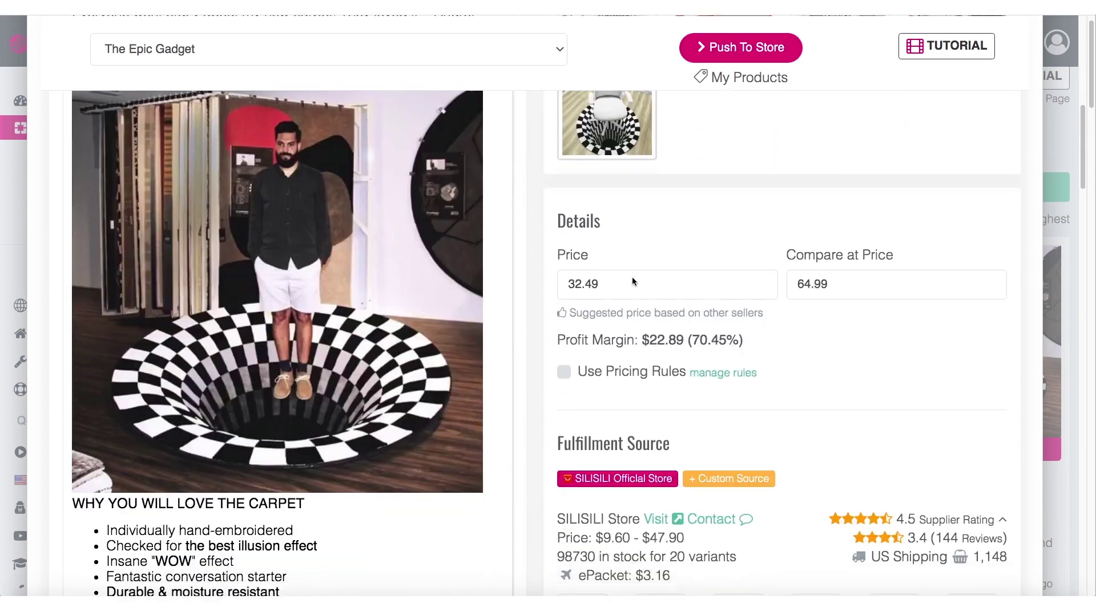
{"action": "scroll", "coordinate": [783, 285], "scroll_direction": "down", "scroll_amount": 10}
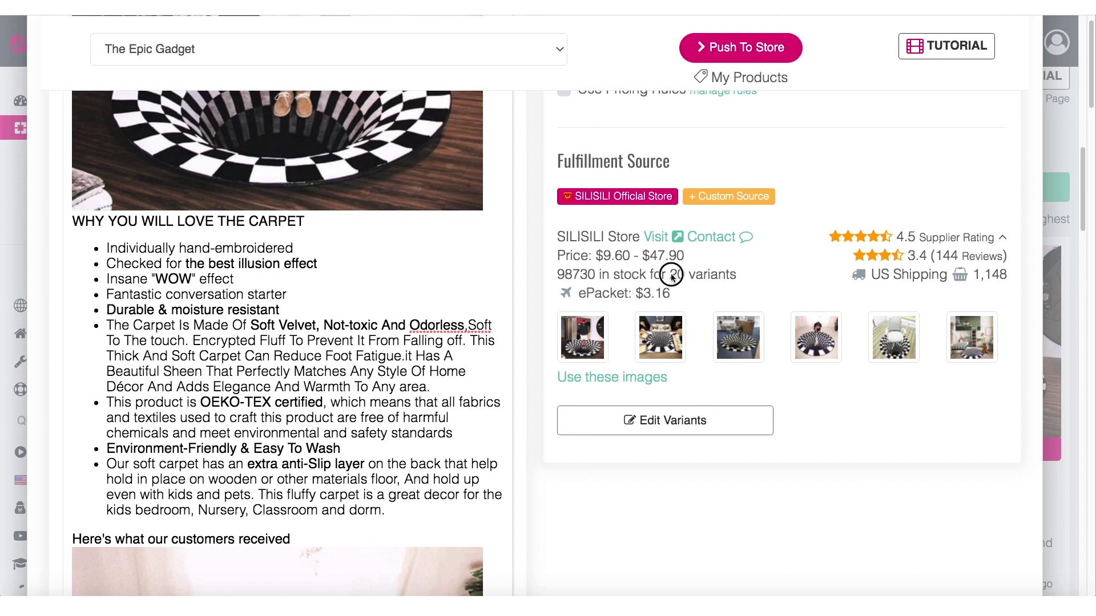
{"action": "left_click_drag", "start_coordinate": [672, 274], "coordinate": [747, 279]}
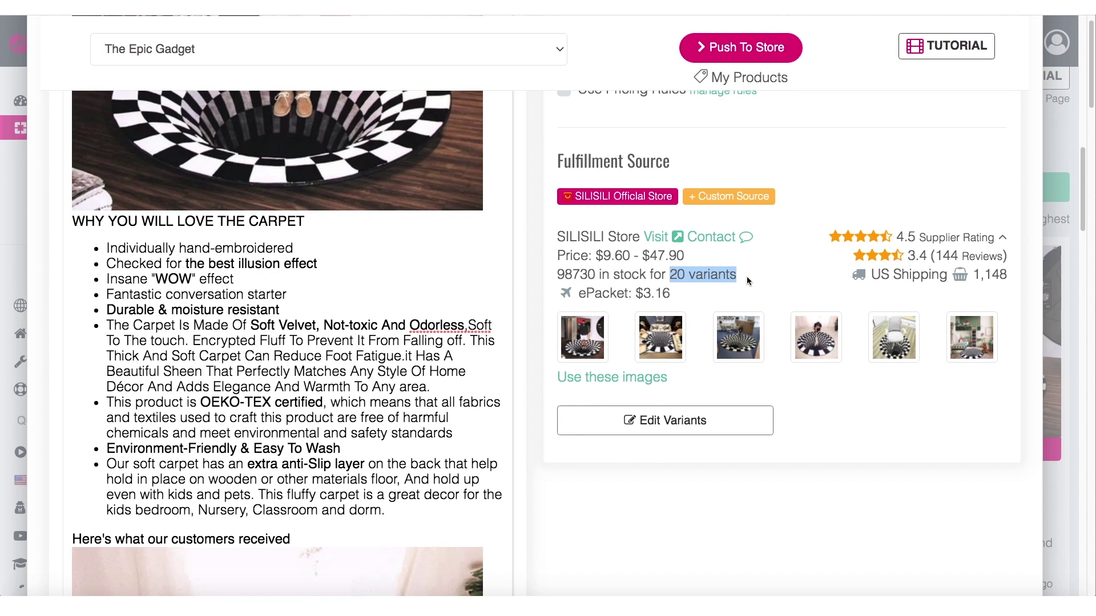
{"action": "left_click", "coordinate": [747, 276]}
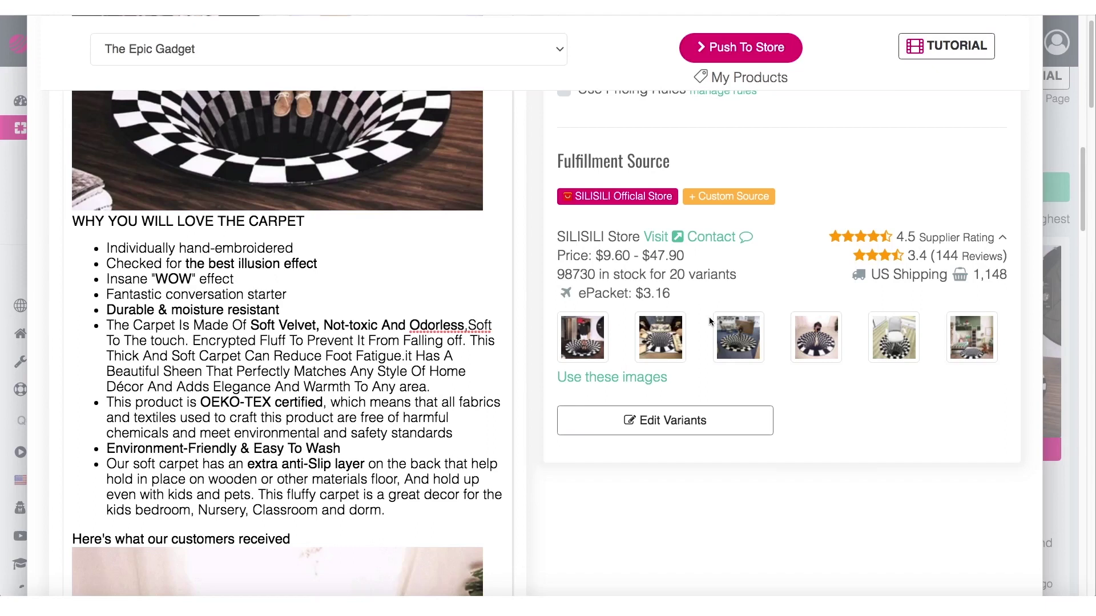
- Open the rug's variants for editing and examine their size, ships-from and cost columns
{"action": "left_click", "coordinate": [676, 425]}
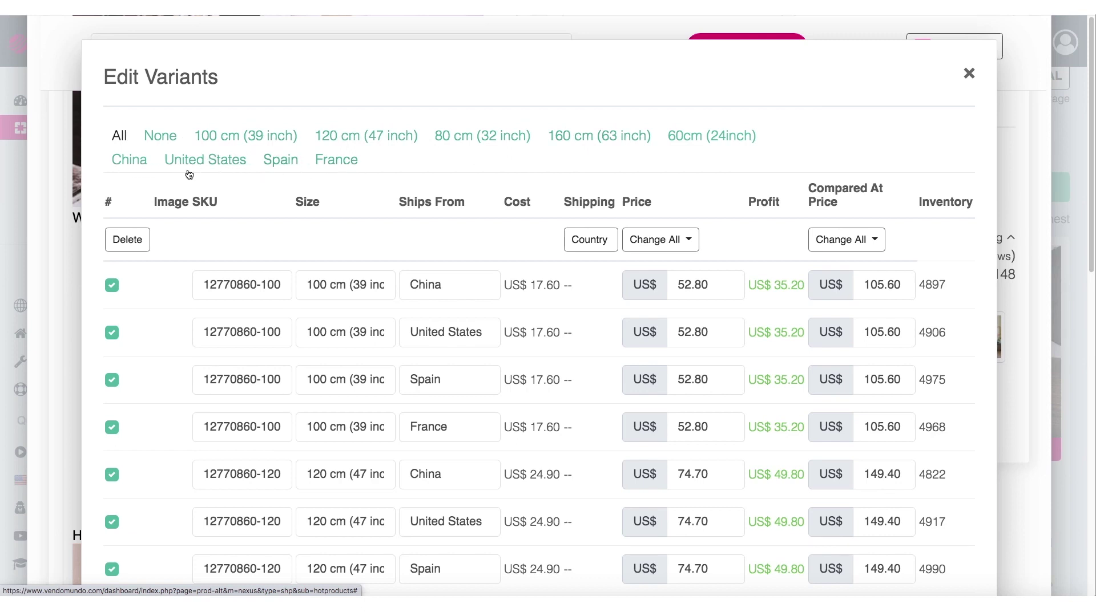
{"action": "left_click_drag", "start_coordinate": [295, 203], "coordinate": [319, 203]}
{"action": "left_click_drag", "start_coordinate": [491, 203], "coordinate": [399, 203]}
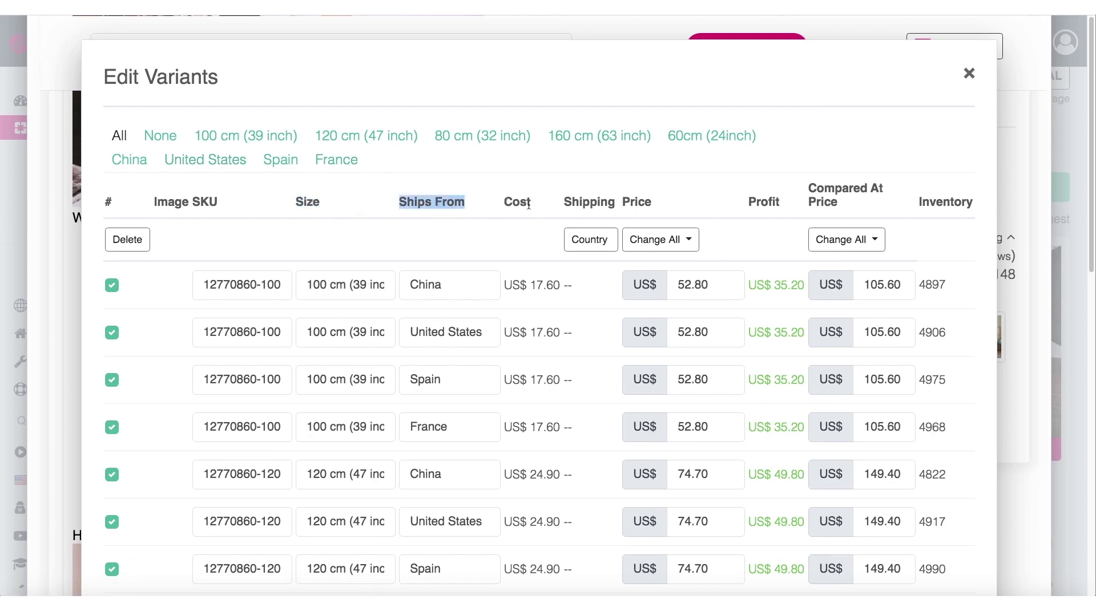
{"action": "left_click_drag", "start_coordinate": [503, 203], "coordinate": [528, 202]}
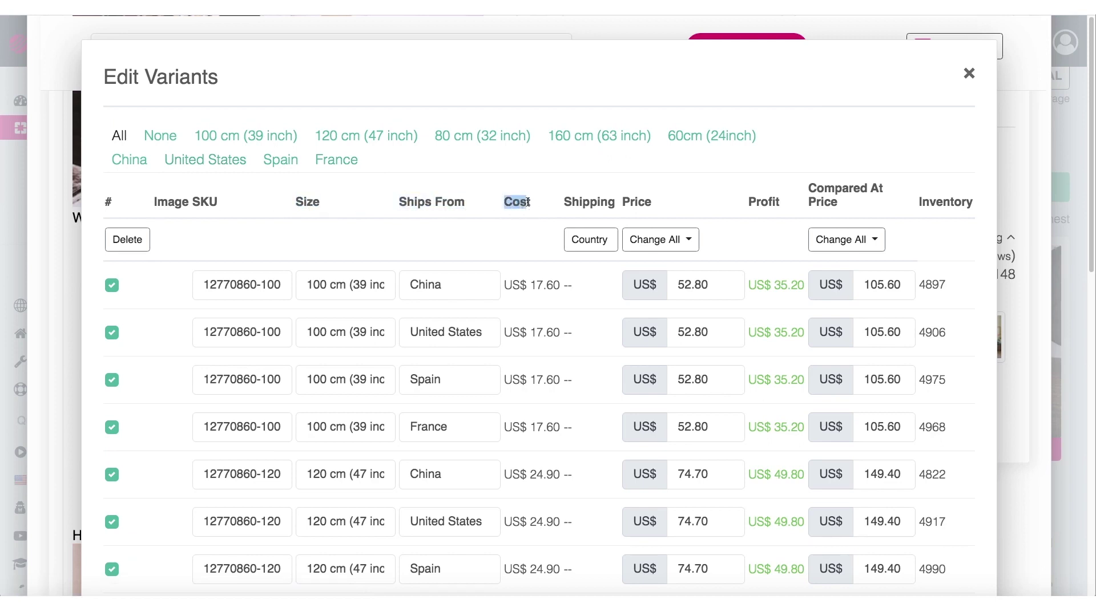
{"action": "left_click", "coordinate": [528, 202]}
{"action": "scroll", "coordinate": [433, 308], "scroll_direction": "down", "scroll_amount": 1}
{"action": "scroll", "coordinate": [443, 356], "scroll_direction": "down", "scroll_amount": 5}
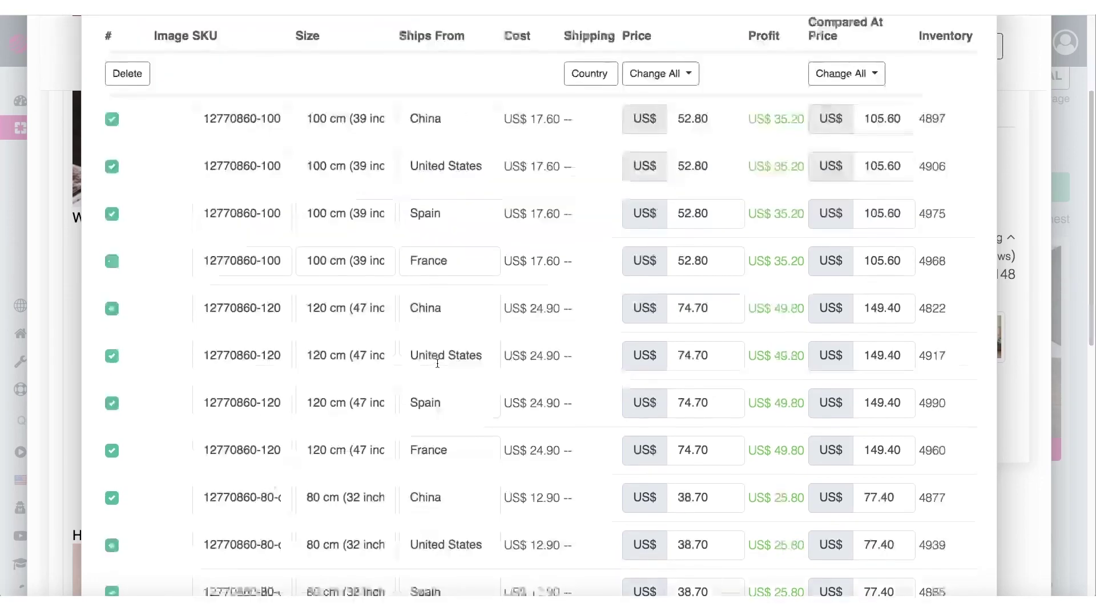
{"action": "scroll", "coordinate": [398, 320], "scroll_direction": "up", "scroll_amount": 6}
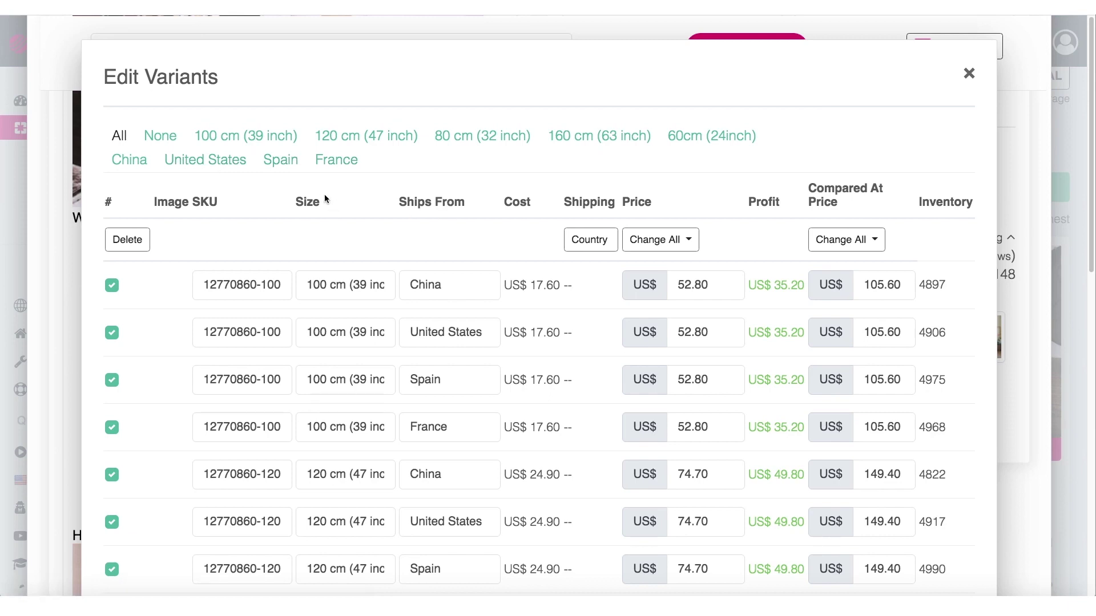
- Delete all of the rug's variants that ship from Spain
{"action": "left_click", "coordinate": [411, 179]}
{"action": "left_click", "coordinate": [282, 161]}
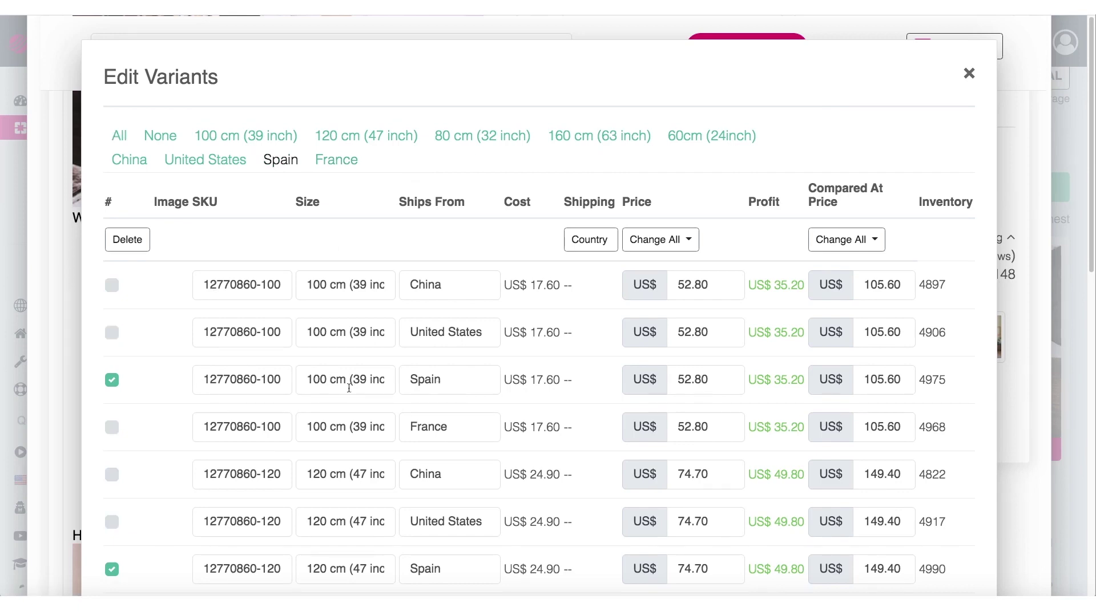
{"action": "scroll", "coordinate": [416, 379], "scroll_direction": "down", "scroll_amount": 7}
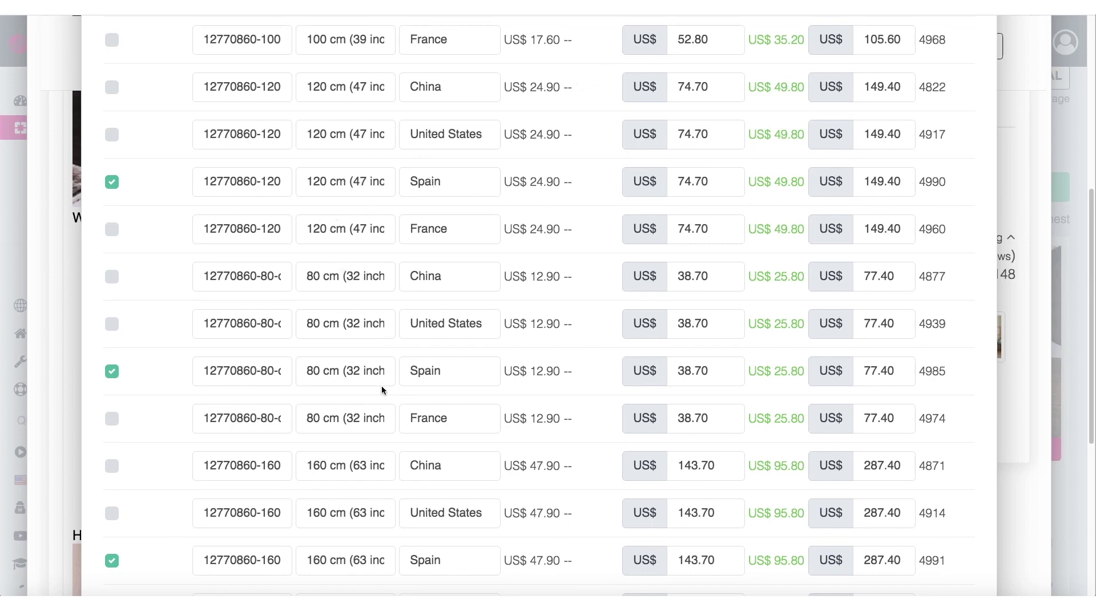
{"action": "scroll", "coordinate": [408, 379], "scroll_direction": "up", "scroll_amount": 7}
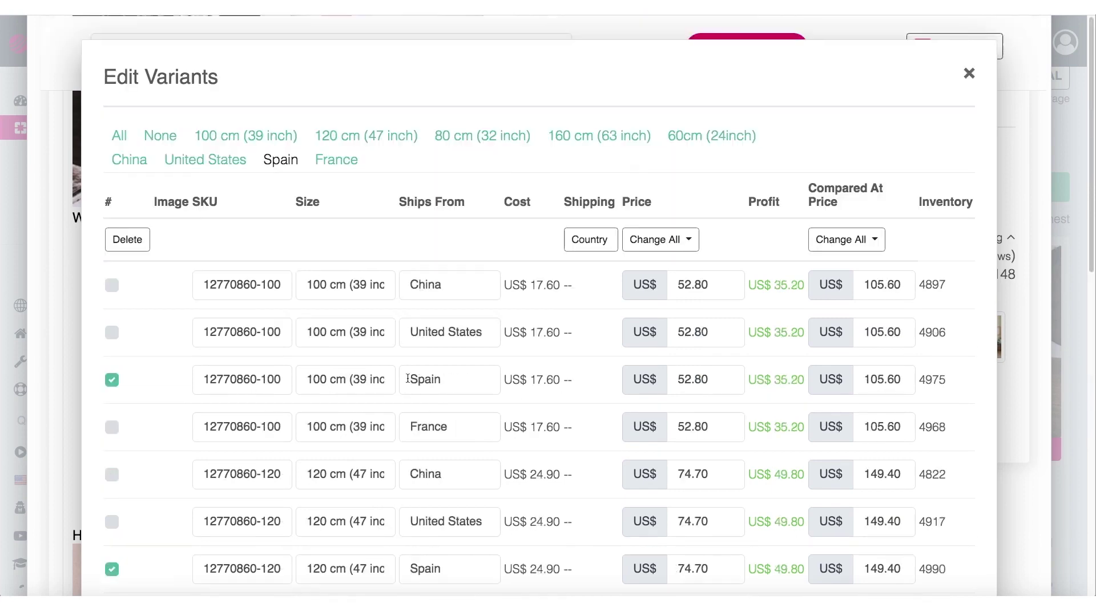
{"action": "left_click", "coordinate": [123, 241]}
{"action": "left_click", "coordinate": [706, 358]}
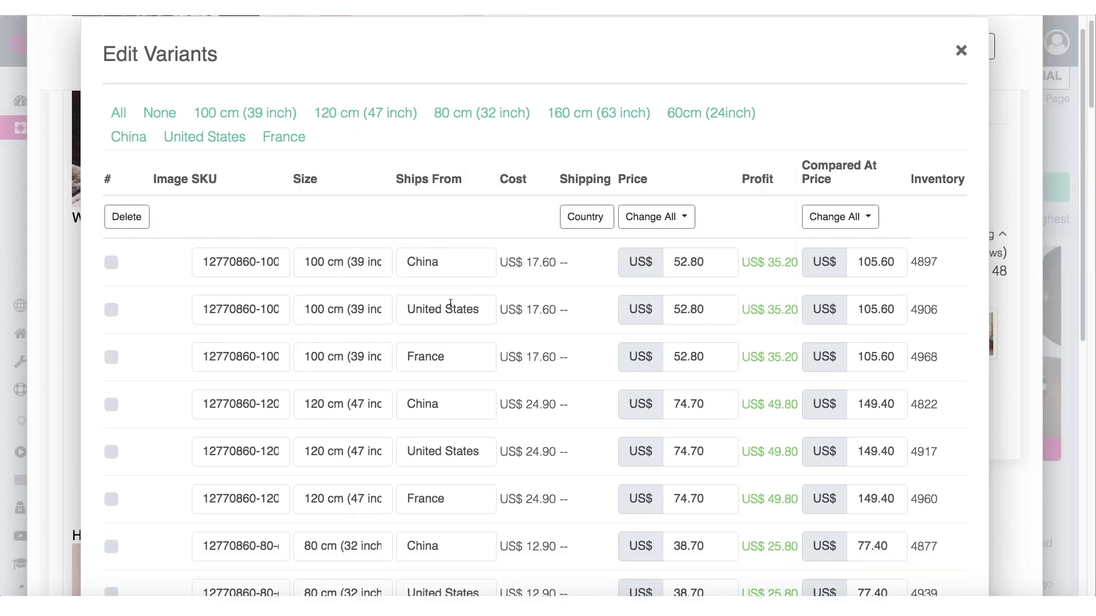
{"action": "scroll", "coordinate": [451, 334], "scroll_direction": "down", "scroll_amount": 5}
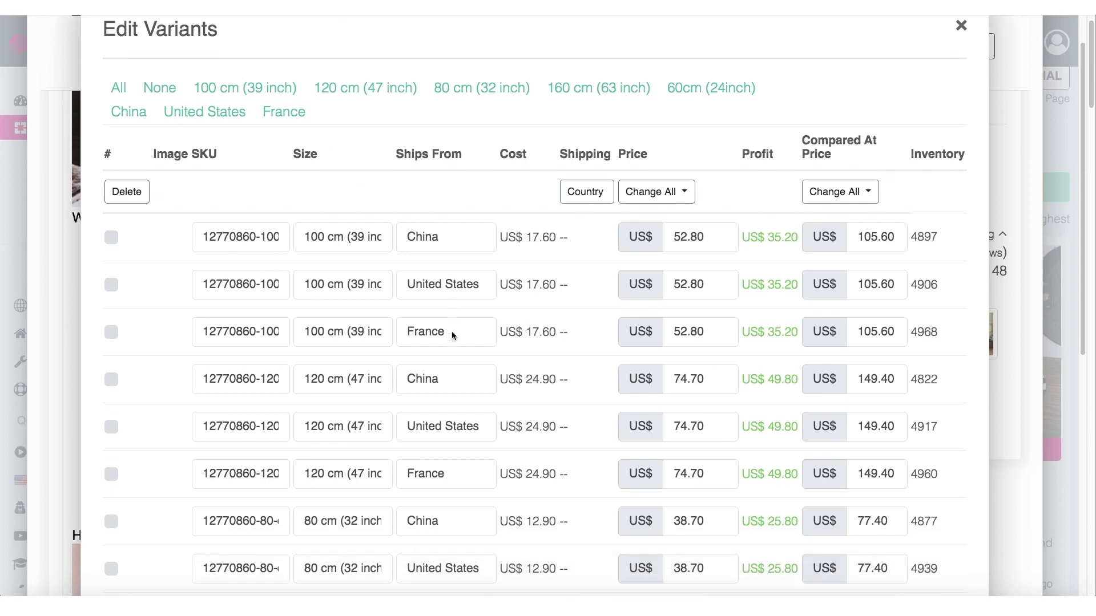
{"action": "scroll", "coordinate": [445, 358], "scroll_direction": "up", "scroll_amount": 5}
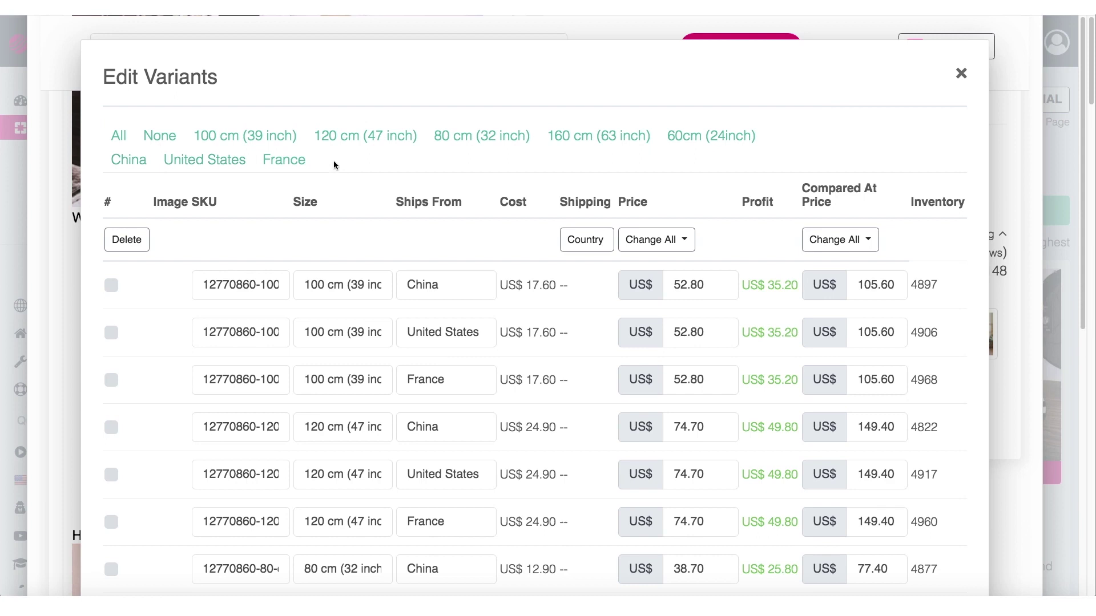
- Delete all of the rug's variants that ship from France
{"action": "left_click", "coordinate": [289, 162]}
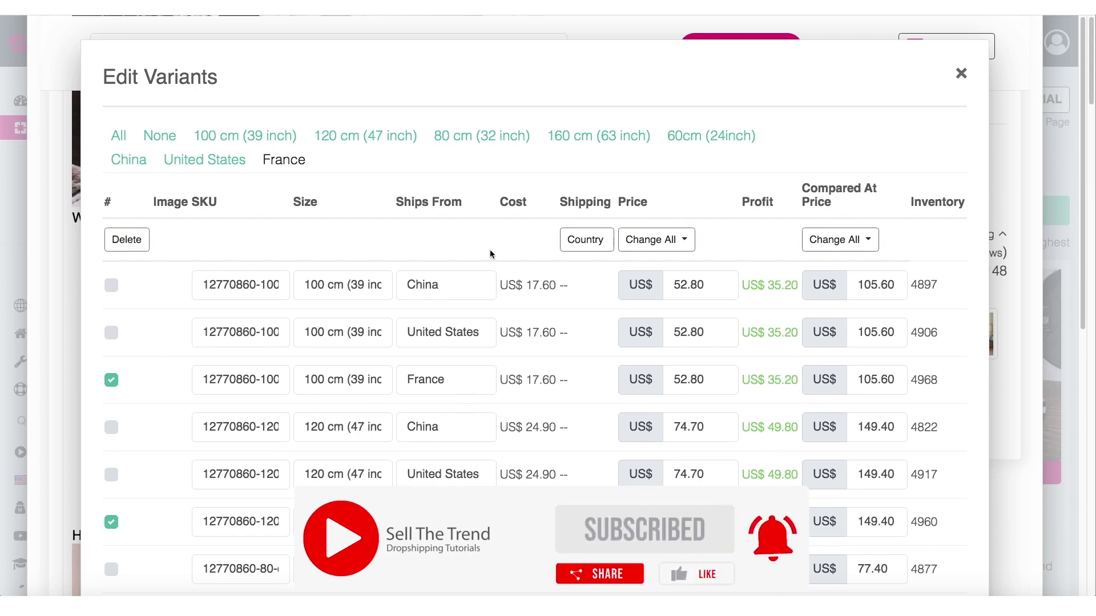
{"action": "left_click", "coordinate": [127, 239]}
{"action": "left_click", "coordinate": [696, 361]}
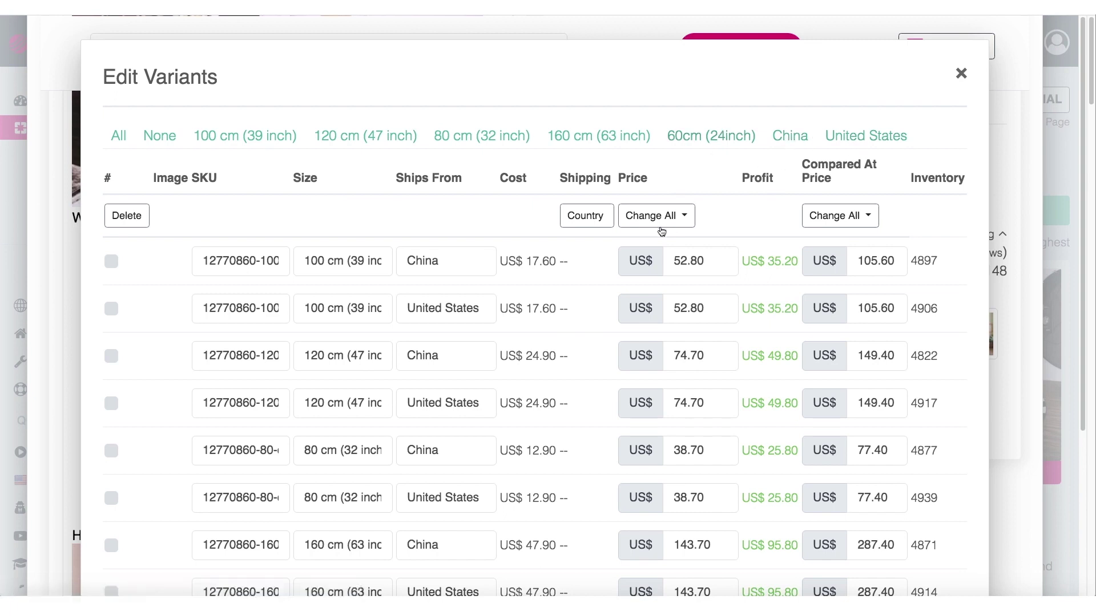
- Set the ships-from value of the 100 cm variant shipping from China to International Warehouse and copy that text
{"action": "left_click", "coordinate": [444, 265]}
{"action": "left_click_drag", "start_coordinate": [397, 261], "coordinate": [501, 275]}
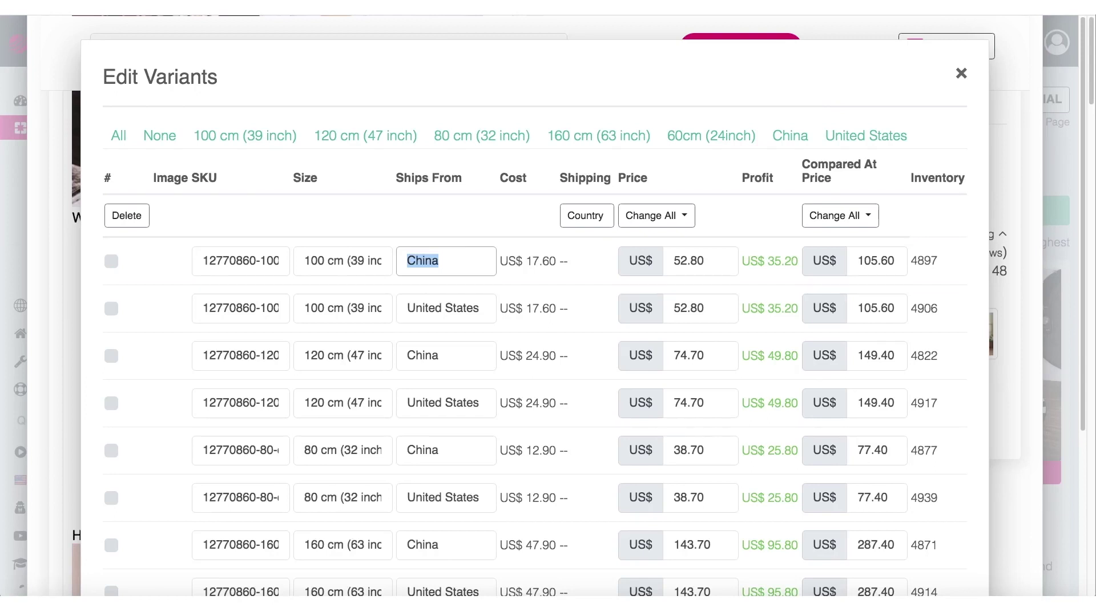
{"action": "type", "text": "In"}
{"action": "left_click", "coordinate": [471, 269]}
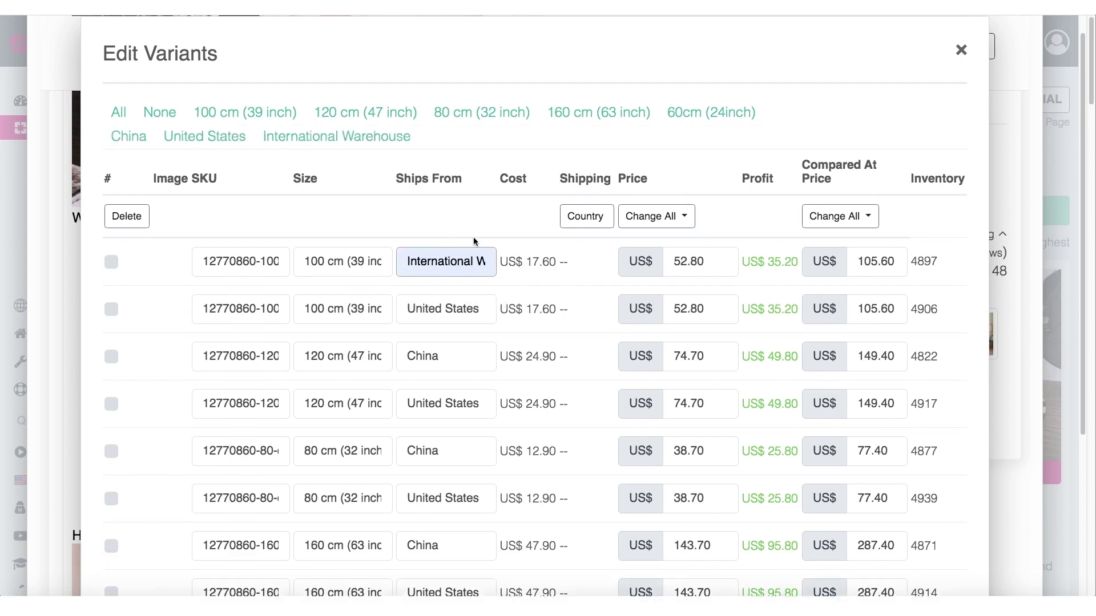
{"action": "triple_click", "coordinate": [443, 267]}
{"action": "left_click", "coordinate": [435, 262]}
{"action": "triple_click", "coordinate": [428, 260]}
{"action": "key", "text": "ctrl+c"}
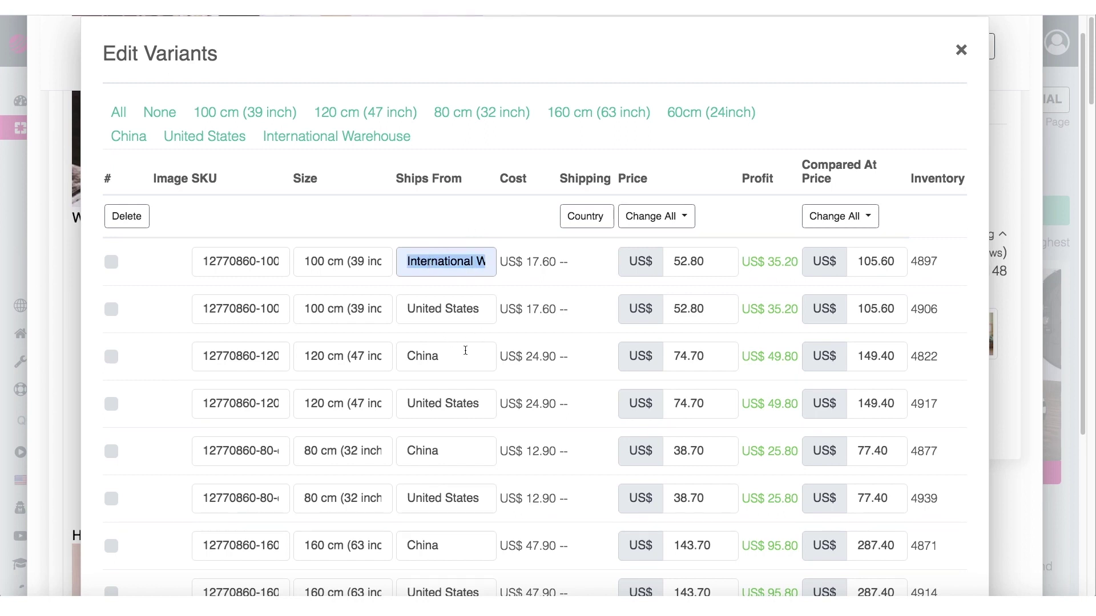
- Set the ships-from value of the 120 cm variant shipping from China to International Warehouse
{"action": "triple_click", "coordinate": [440, 357]}
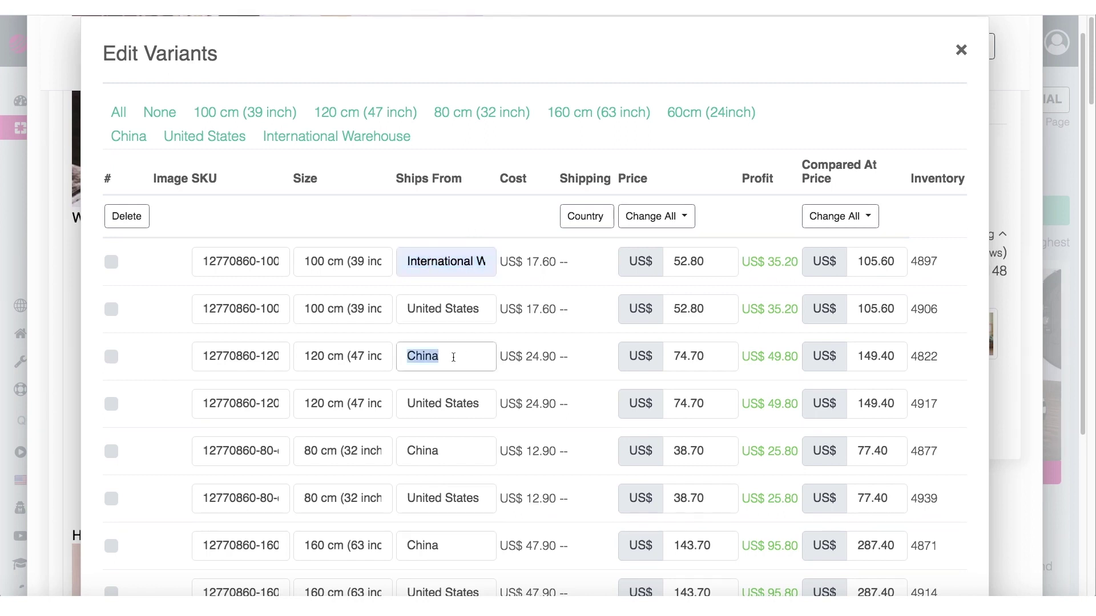
{"action": "type", "text": "Chin"}
{"action": "key", "text": "BackSpace"}
{"action": "key", "text": "BackSpace"}
{"action": "key", "text": "BackSpace"}
{"action": "key", "text": "BackSpace"}
{"action": "type", "text": "In"}
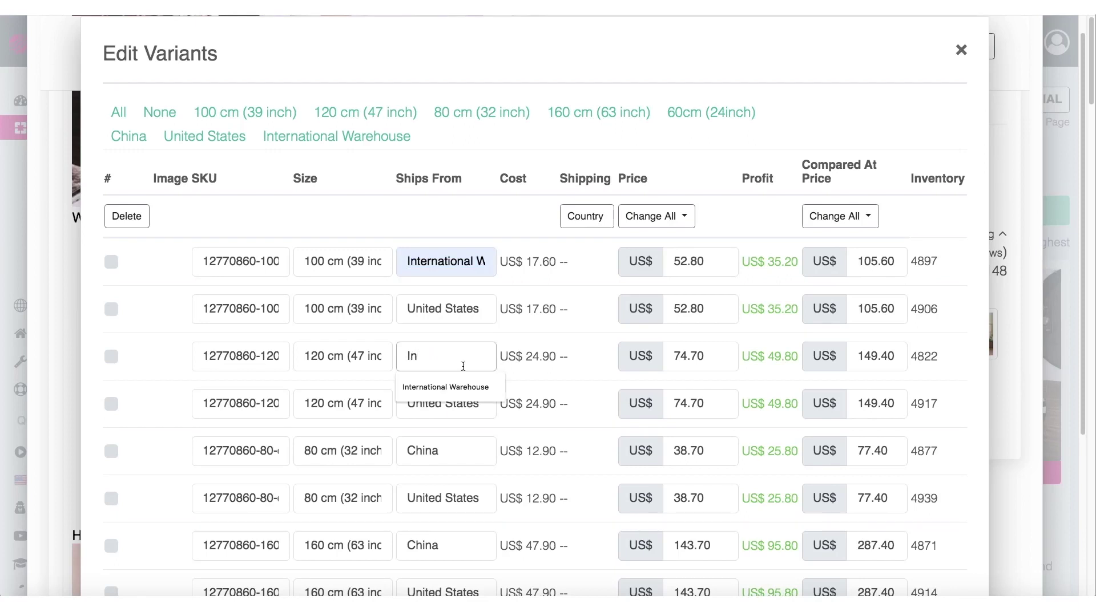
{"action": "left_click", "coordinate": [439, 379]}
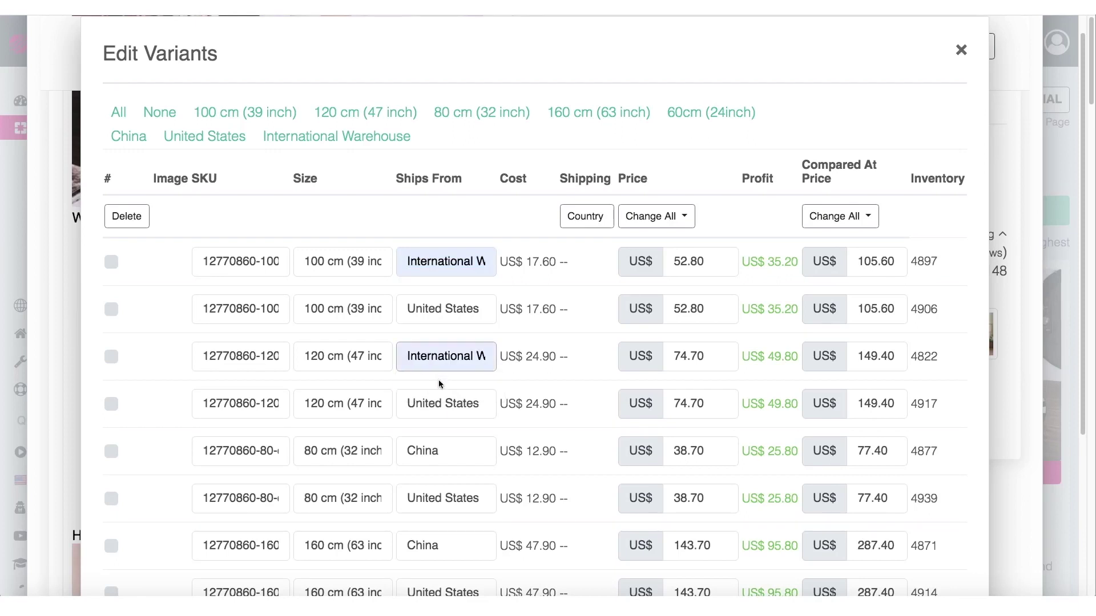
- Paste International Warehouse as the ships-from value of the 80 cm, 160 cm and 60 cm variants shipping from China
{"action": "scroll", "coordinate": [439, 365], "scroll_direction": "down", "scroll_amount": 1}
{"action": "left_click", "coordinate": [448, 422]}
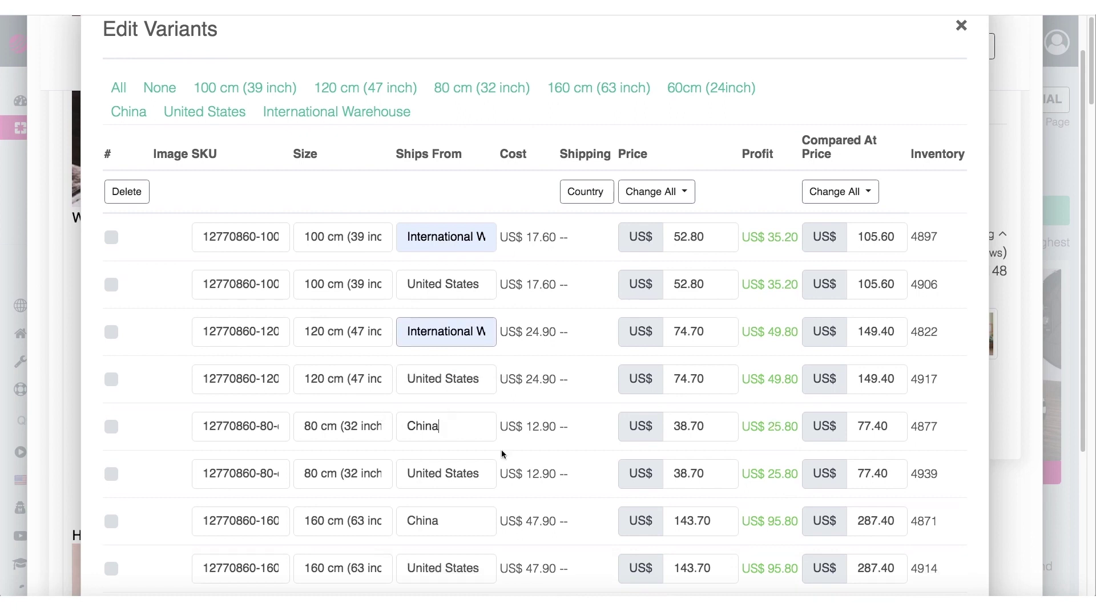
{"action": "key", "text": "ctrl+a"}
{"action": "key", "text": "ctrl+v"}
{"action": "scroll", "coordinate": [457, 487], "scroll_direction": "down", "scroll_amount": 1}
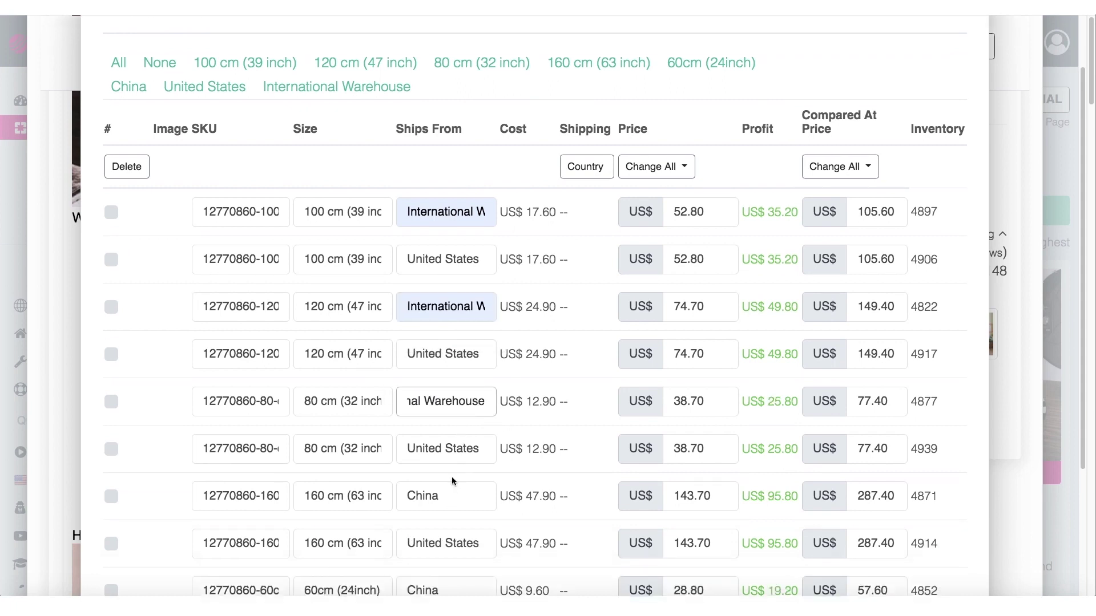
{"action": "left_click", "coordinate": [449, 497]}
{"action": "key", "text": "ctrl+a"}
{"action": "key", "text": "ctrl+v"}
{"action": "scroll", "coordinate": [450, 457], "scroll_direction": "down", "scroll_amount": 7}
{"action": "left_click", "coordinate": [404, 411]}
{"action": "key", "text": "ctrl+a"}
{"action": "key", "text": "ctrl+v"}
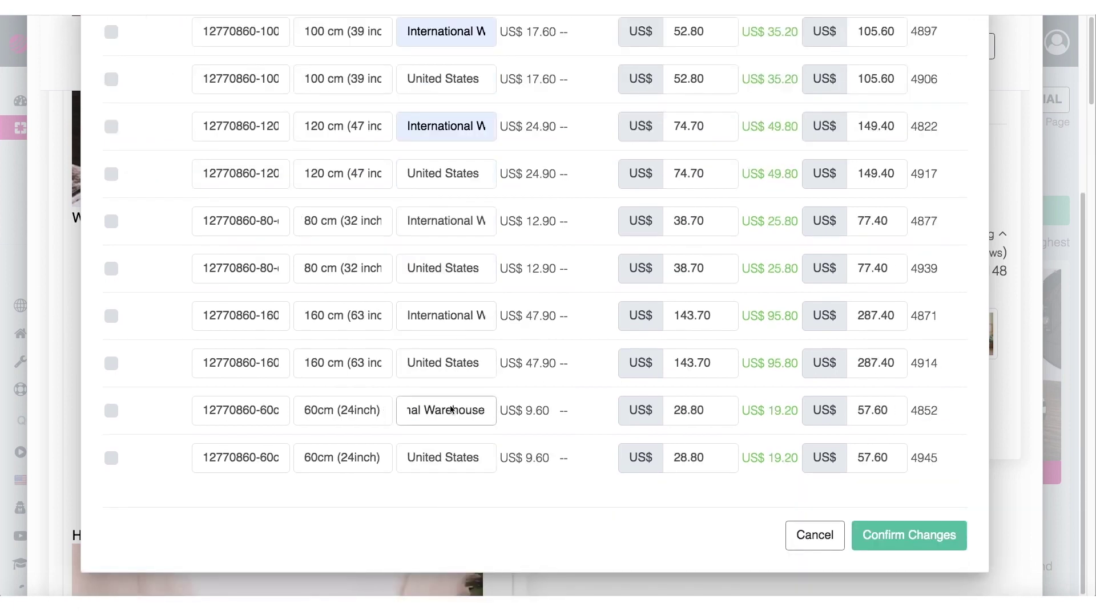
- Review the cost, shipping, profit and compared-at price columns of the rug's variants
{"action": "scroll", "coordinate": [451, 409], "scroll_direction": "up", "scroll_amount": 5}
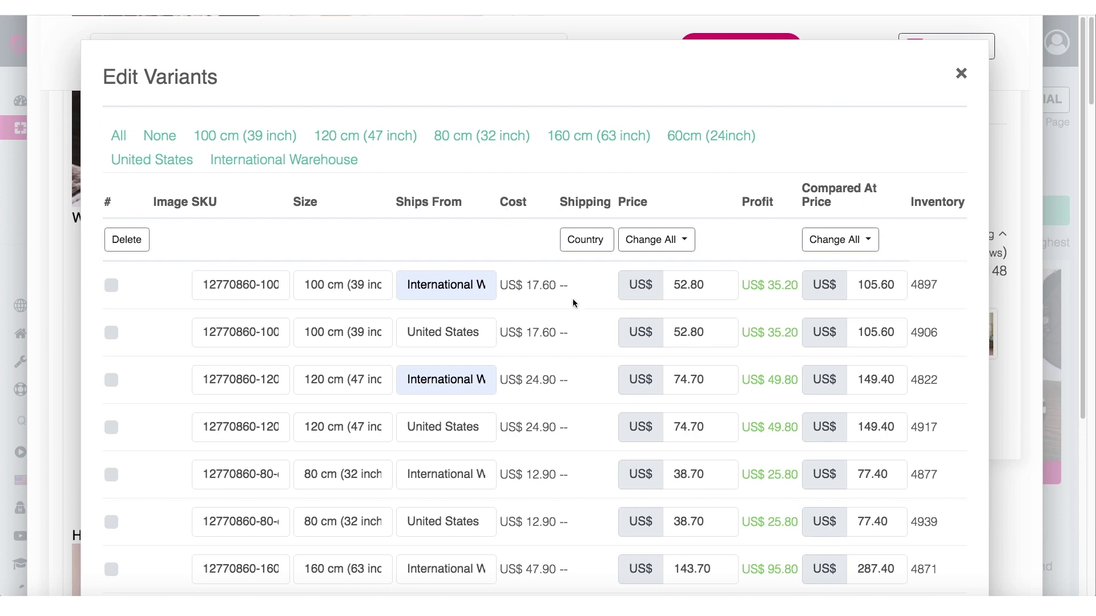
{"action": "scroll", "coordinate": [574, 293], "scroll_direction": "down", "scroll_amount": 1}
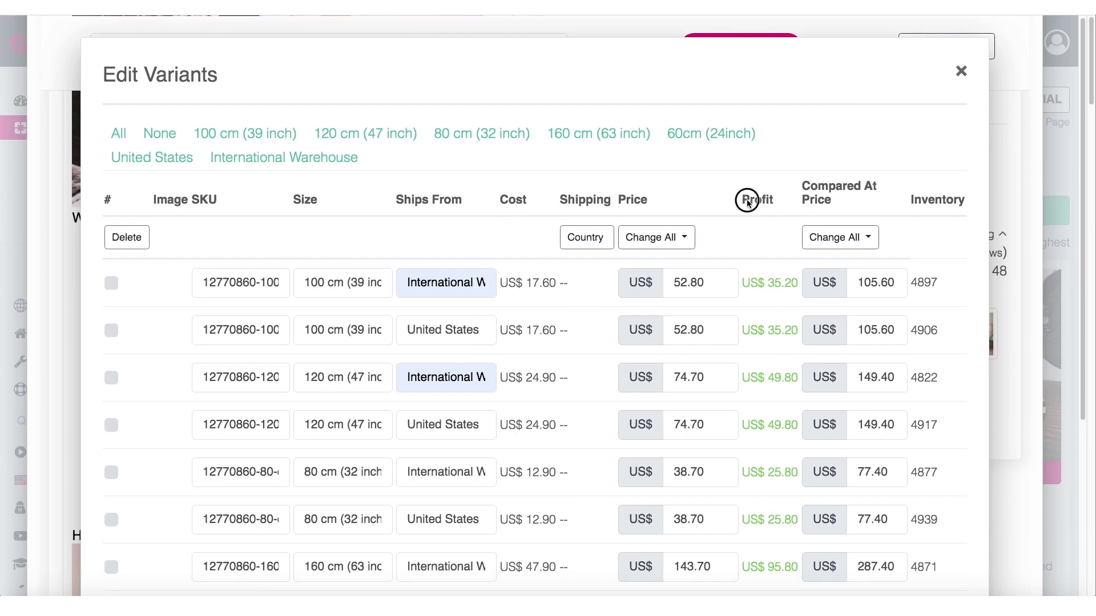
{"action": "scroll", "coordinate": [782, 197], "scroll_direction": "down", "scroll_amount": 1}
{"action": "scroll", "coordinate": [757, 192], "scroll_direction": "up", "scroll_amount": 1}
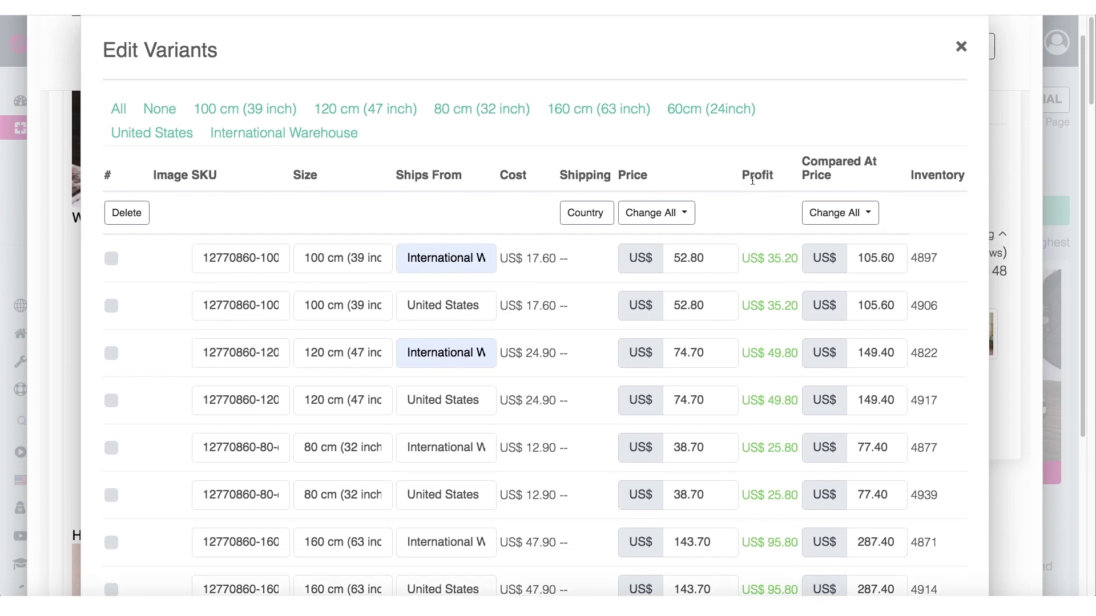
{"action": "left_click_drag", "start_coordinate": [532, 258], "coordinate": [556, 258]}
{"action": "left_click", "coordinate": [770, 257]}
{"action": "double_click", "coordinate": [772, 257]}
{"action": "left_click", "coordinate": [870, 227]}
{"action": "left_click", "coordinate": [534, 212]}
- Calculate the variants' shipping for France with EMS as the shipping method and check the resulting profit
{"action": "left_click", "coordinate": [588, 216]}
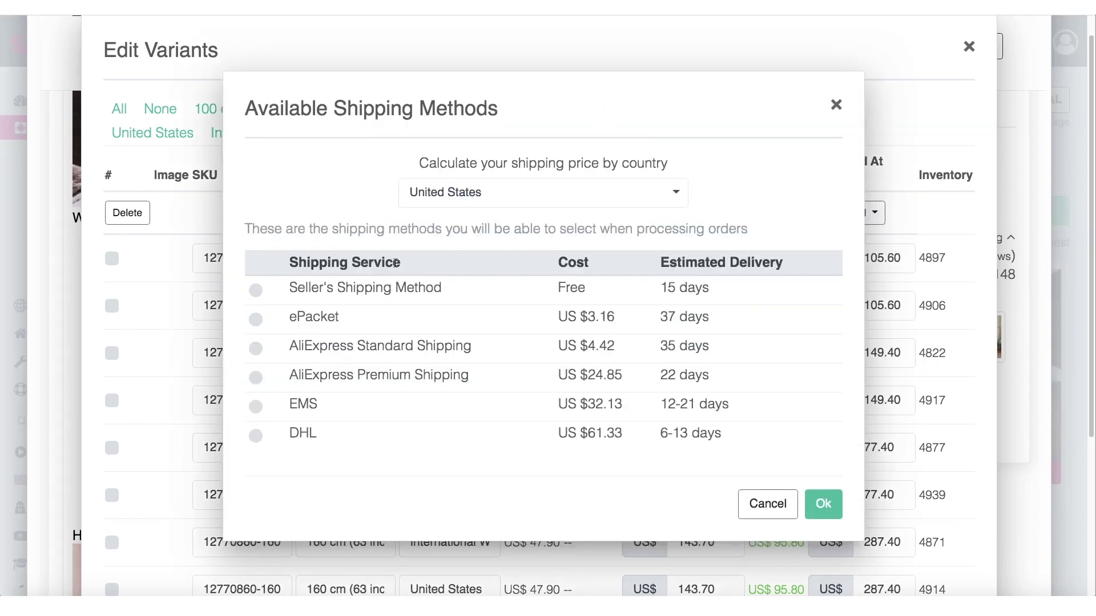
{"action": "left_click", "coordinate": [471, 197]}
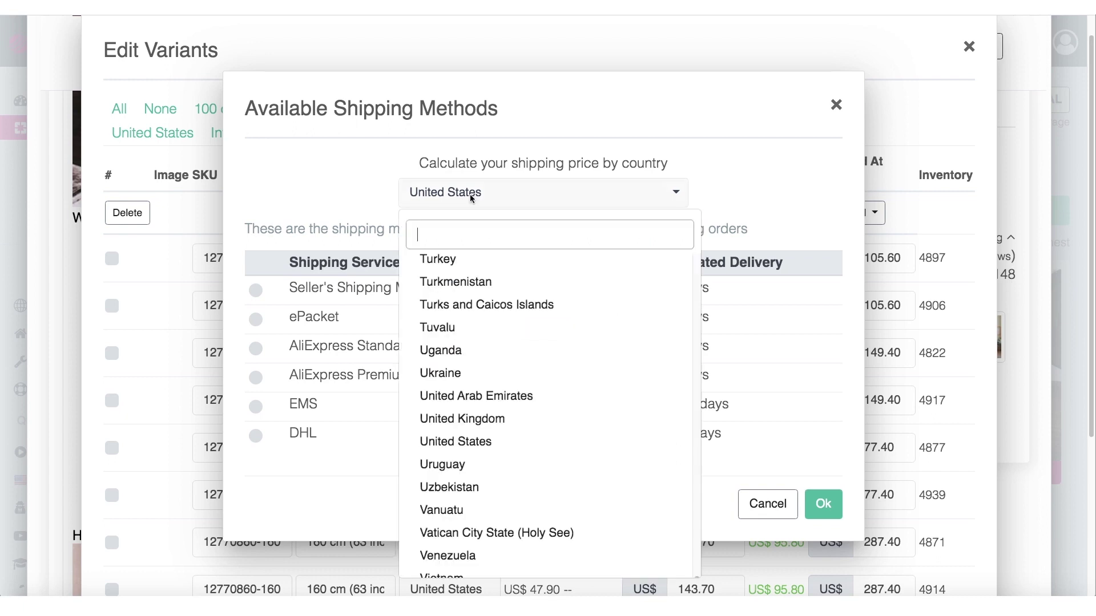
{"action": "type", "text": "france"}
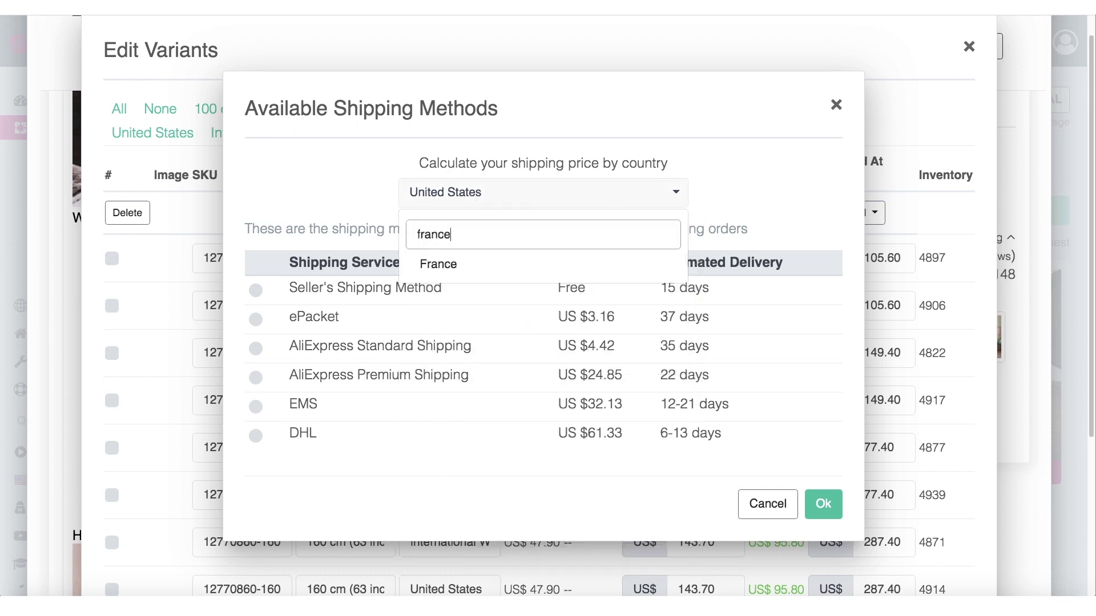
{"action": "left_click", "coordinate": [460, 266]}
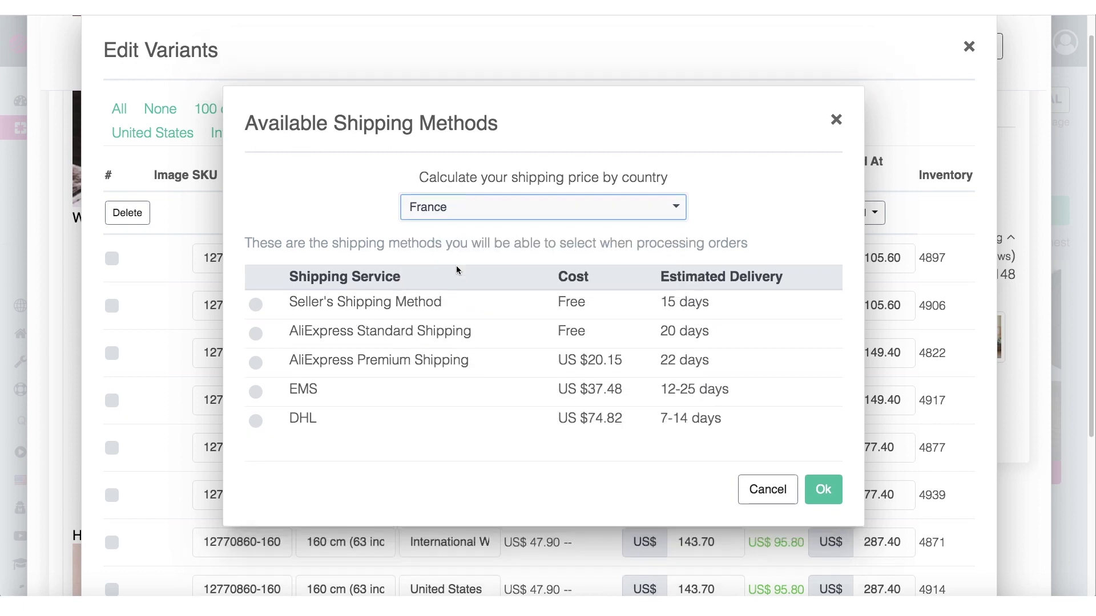
{"action": "left_click", "coordinate": [255, 305]}
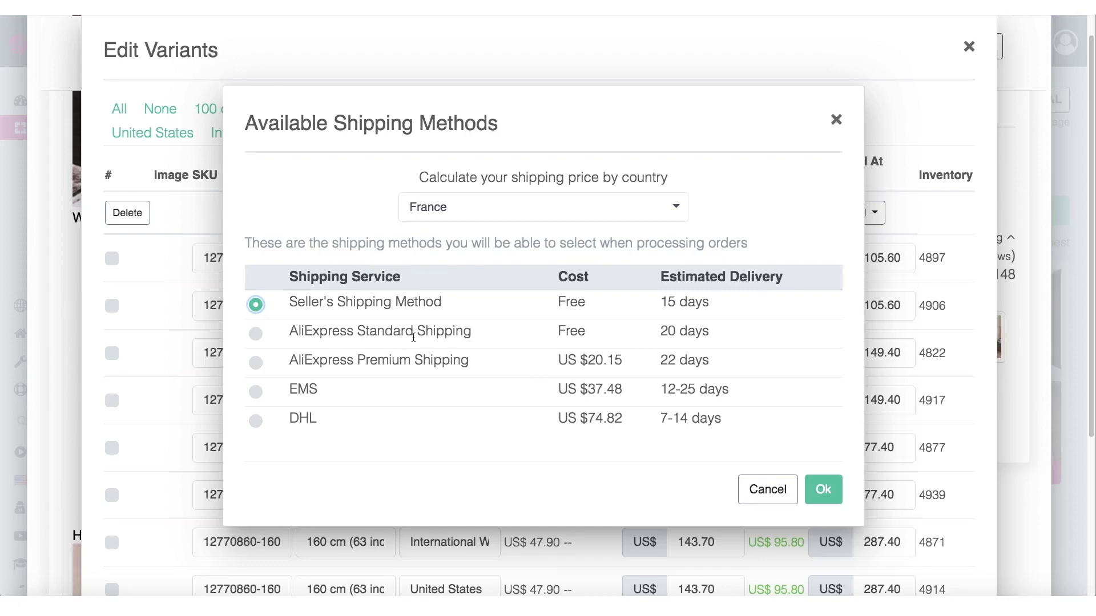
{"action": "left_click", "coordinate": [256, 394]}
{"action": "left_click", "coordinate": [822, 487]}
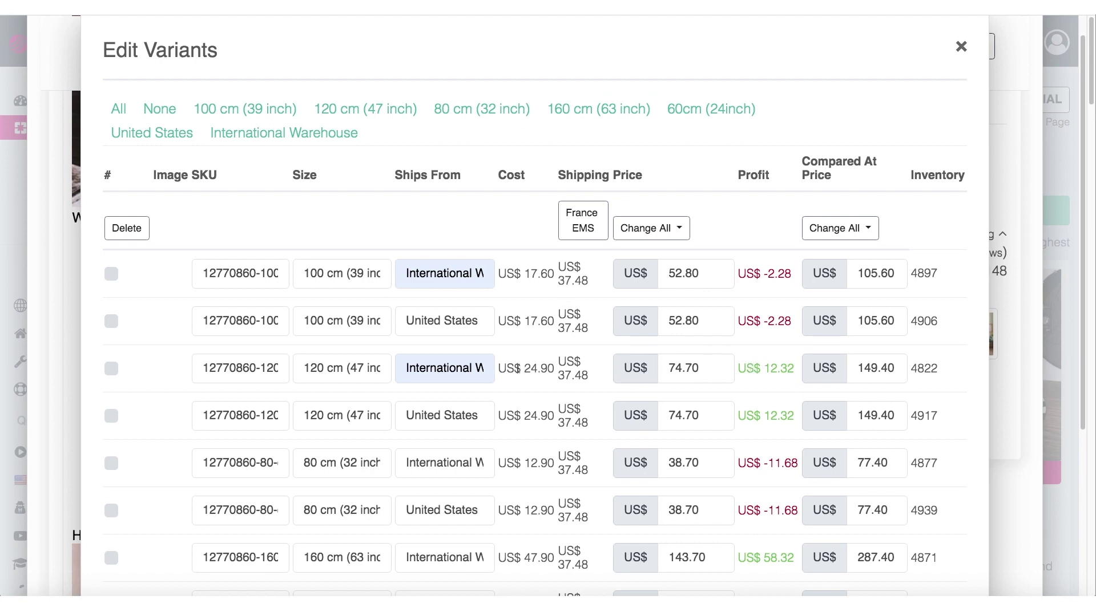
{"action": "left_click_drag", "start_coordinate": [765, 368], "coordinate": [793, 368]}
{"action": "left_click", "coordinate": [776, 368]}
- Set the variants' shipping calculation to United States with AliExpress Standard Shipping
{"action": "left_click", "coordinate": [585, 230]}
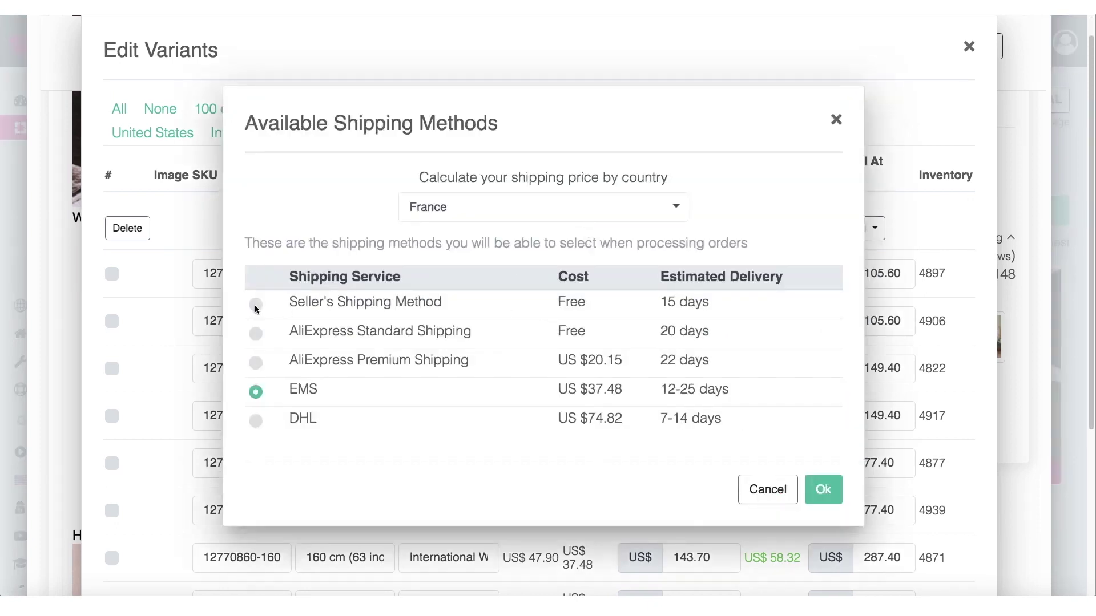
{"action": "left_click", "coordinate": [255, 306]}
{"action": "left_click", "coordinate": [492, 206]}
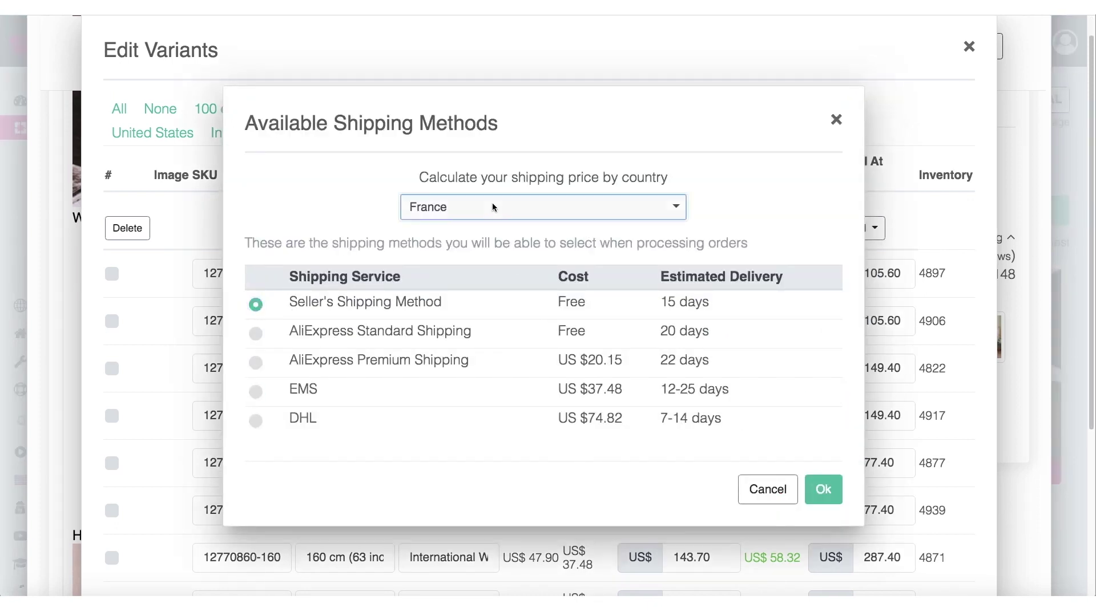
{"action": "type", "text": "uni"}
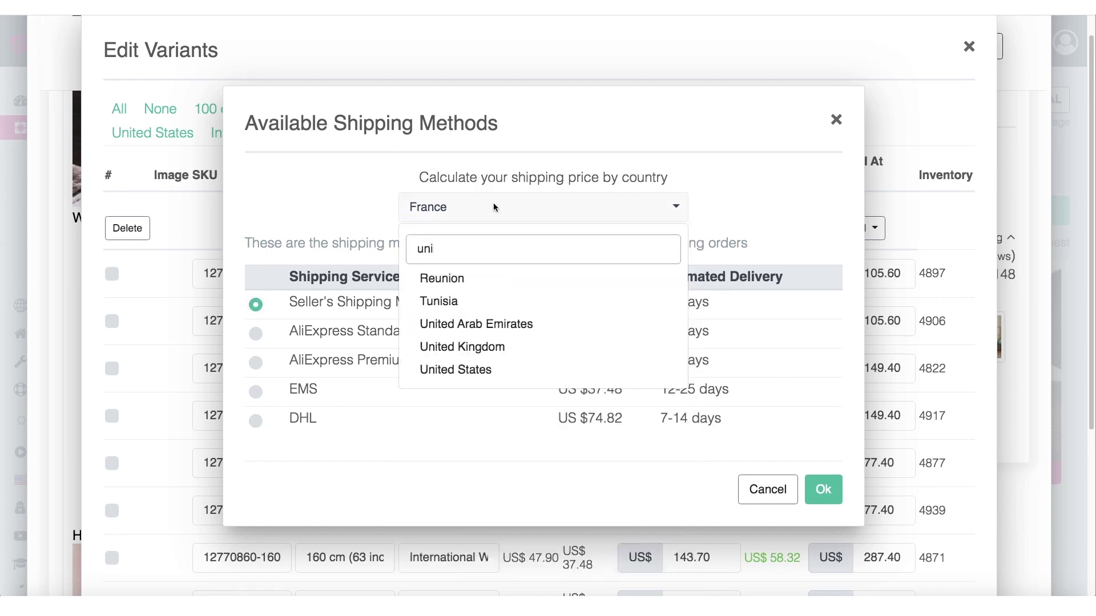
{"action": "left_click", "coordinate": [462, 369]}
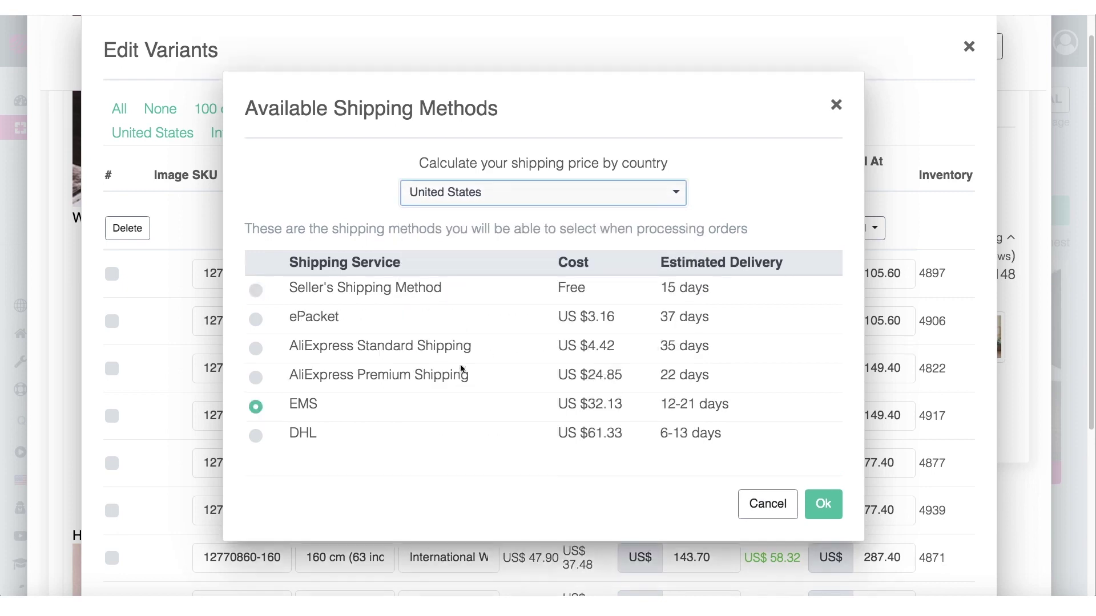
{"action": "left_click", "coordinate": [257, 352]}
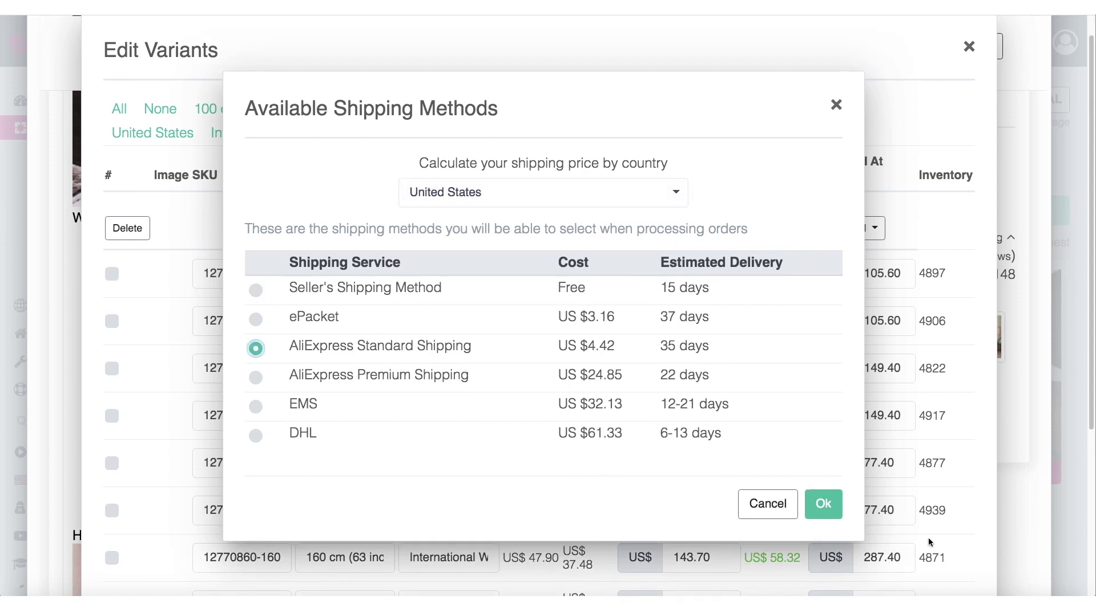
{"action": "left_click", "coordinate": [823, 503]}
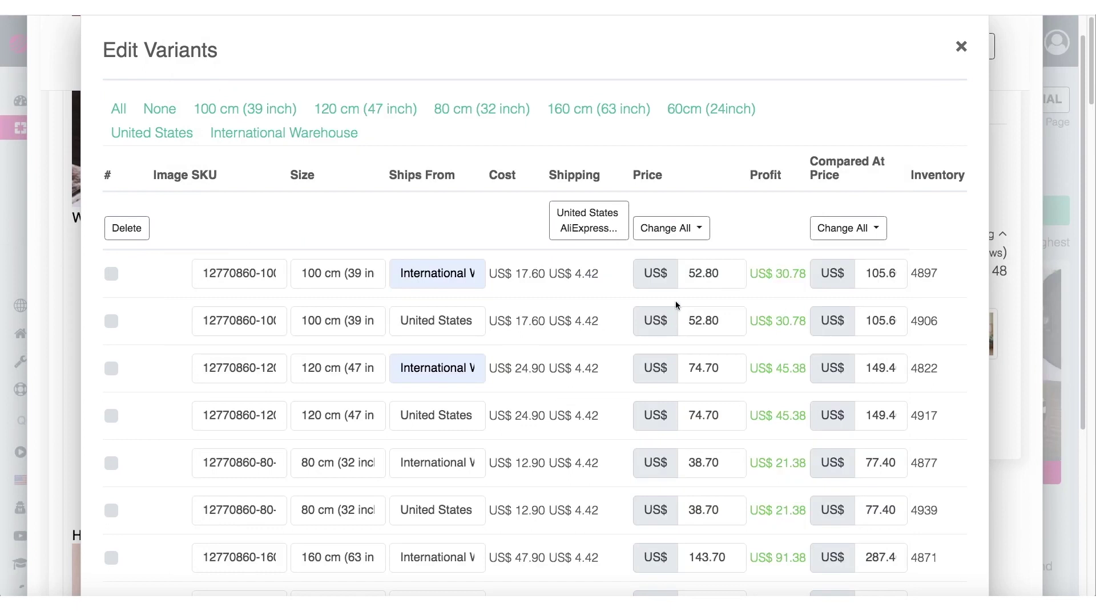
- Compare the product cost, shipping cost and profit of the 100 cm variant shipping from International Warehouse
{"action": "left_click_drag", "start_coordinate": [575, 274], "coordinate": [604, 282]}
{"action": "left_click_drag", "start_coordinate": [776, 275], "coordinate": [816, 276]}
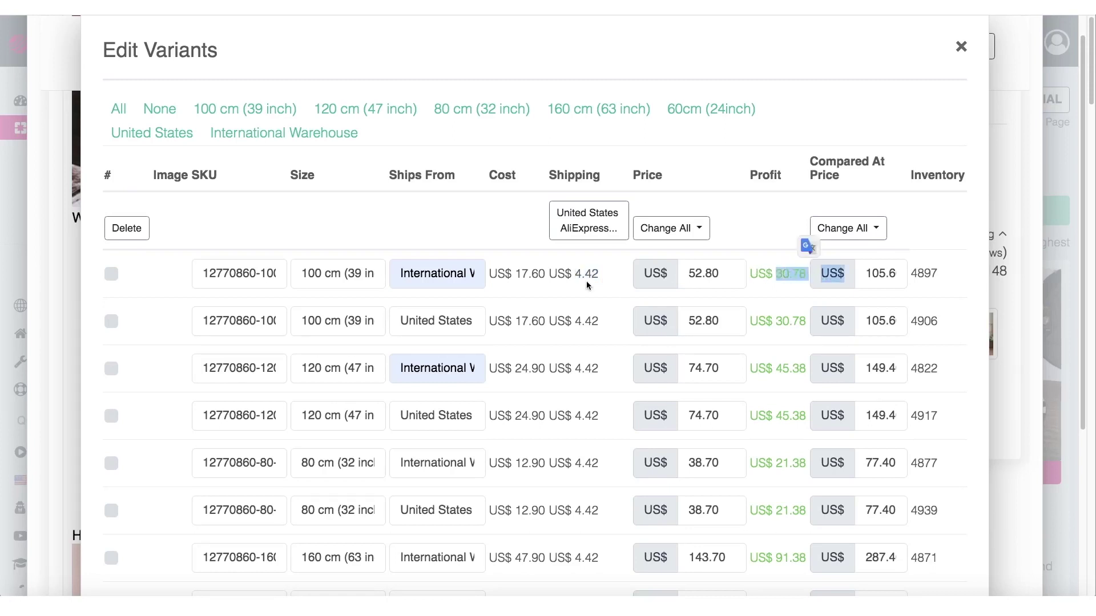
{"action": "left_click_drag", "start_coordinate": [521, 275], "coordinate": [546, 274]}
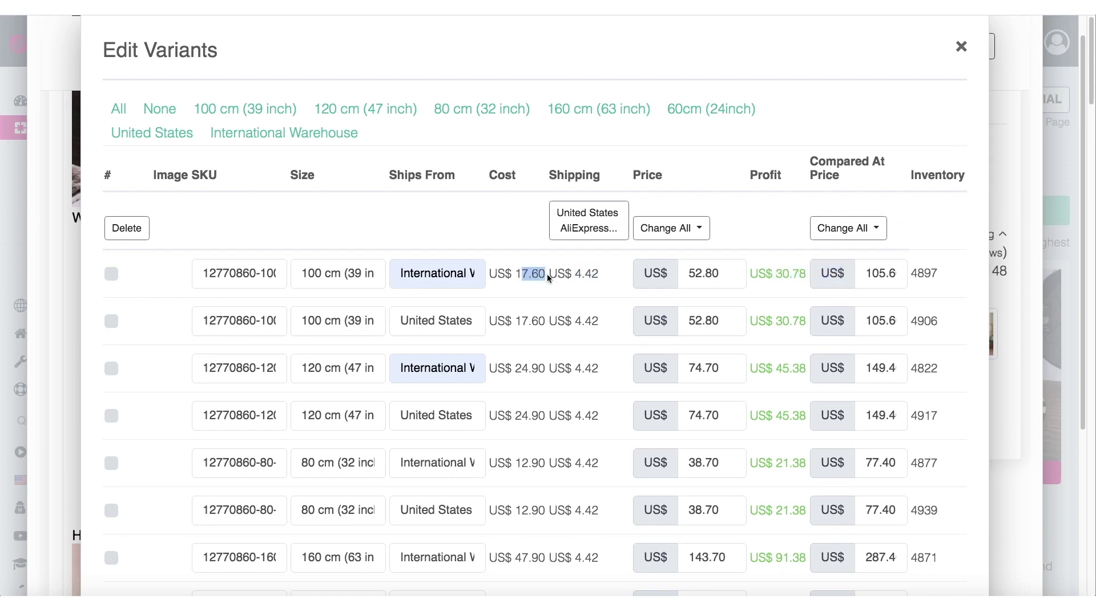
{"action": "left_click_drag", "start_coordinate": [777, 274], "coordinate": [806, 274]}
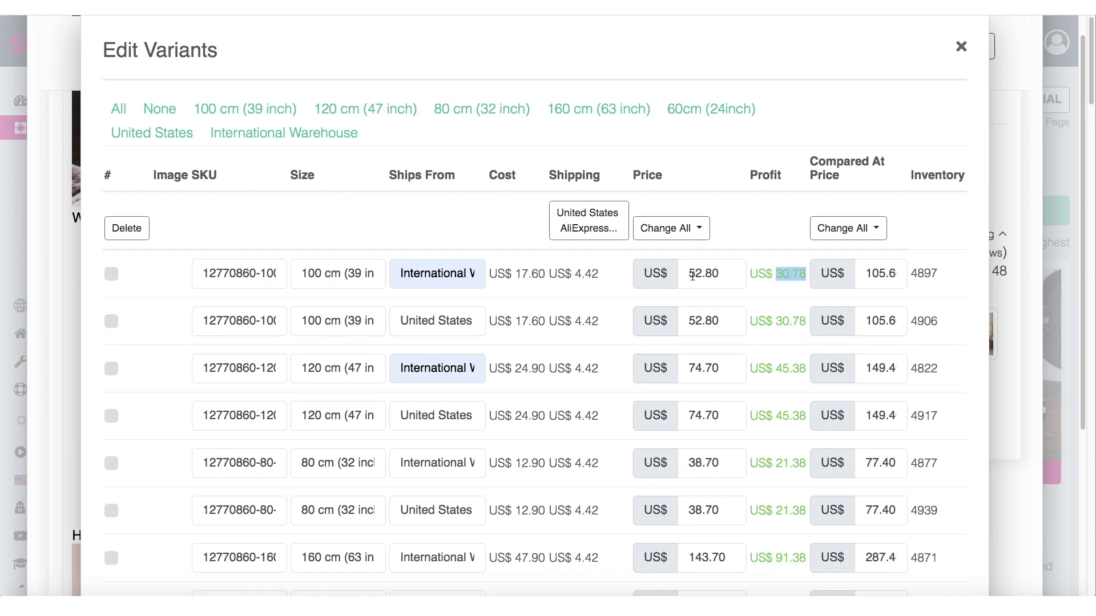
{"action": "scroll", "coordinate": [706, 342], "scroll_direction": "down", "scroll_amount": 10}
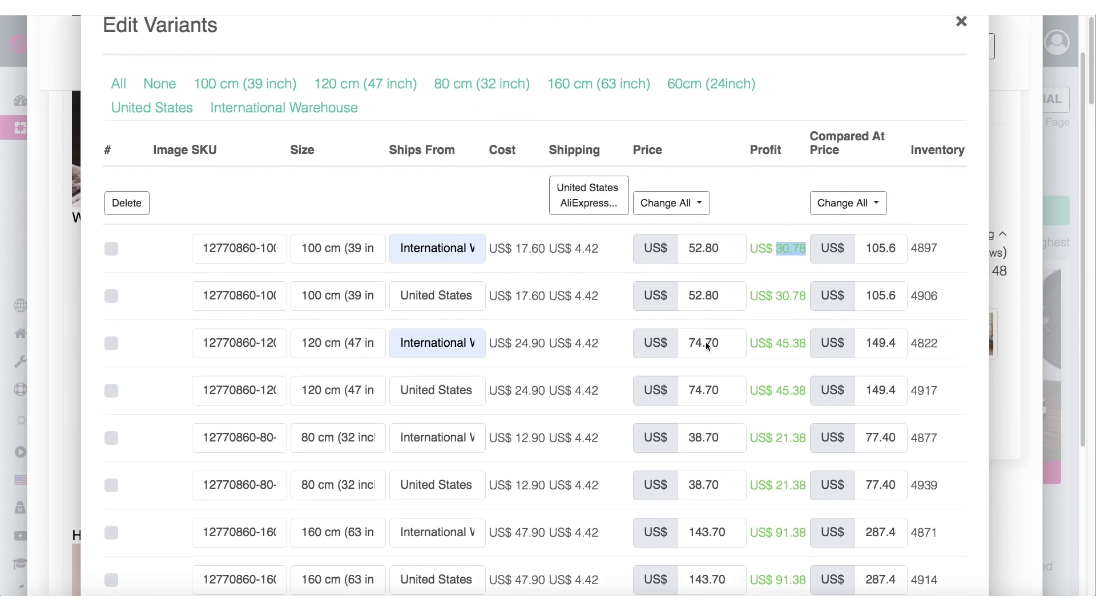
{"action": "scroll", "coordinate": [706, 341], "scroll_direction": "up", "scroll_amount": 9}
{"action": "scroll", "coordinate": [705, 342], "scroll_direction": "up", "scroll_amount": 1}
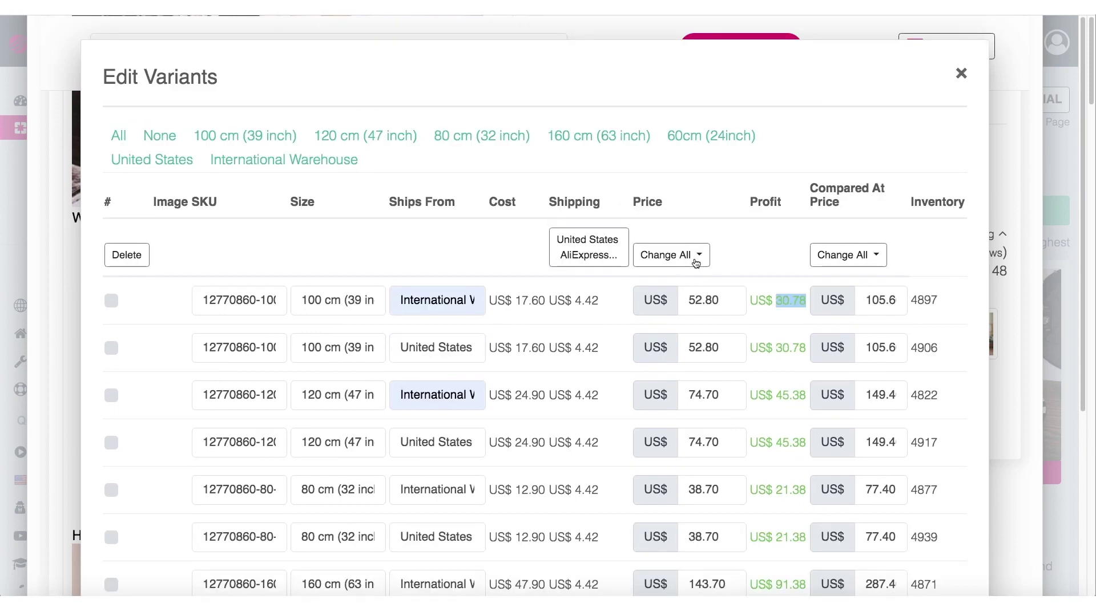
- Set the price of all variants to a new value of US$ 50
{"action": "left_click", "coordinate": [697, 255]}
{"action": "left_click", "coordinate": [705, 201]}
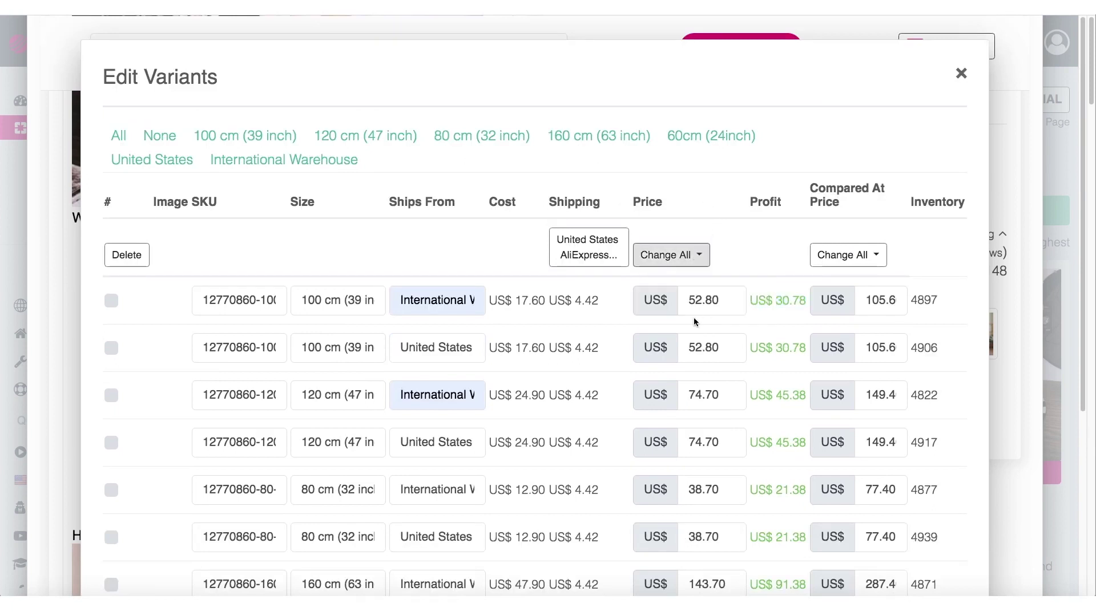
{"action": "left_click", "coordinate": [693, 255]}
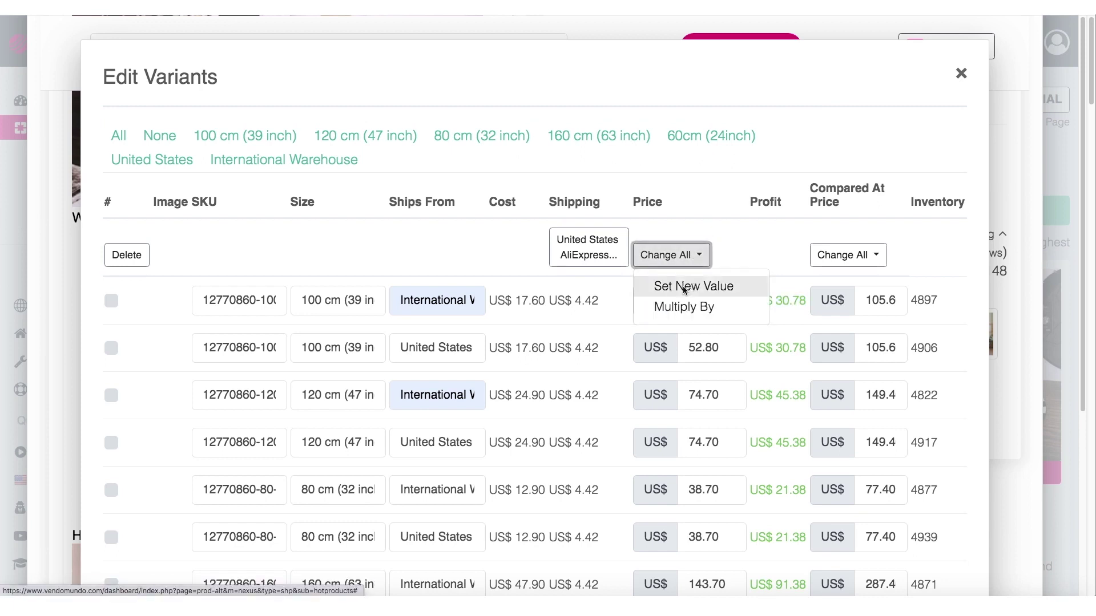
{"action": "left_click", "coordinate": [685, 288]}
{"action": "left_click", "coordinate": [673, 239]}
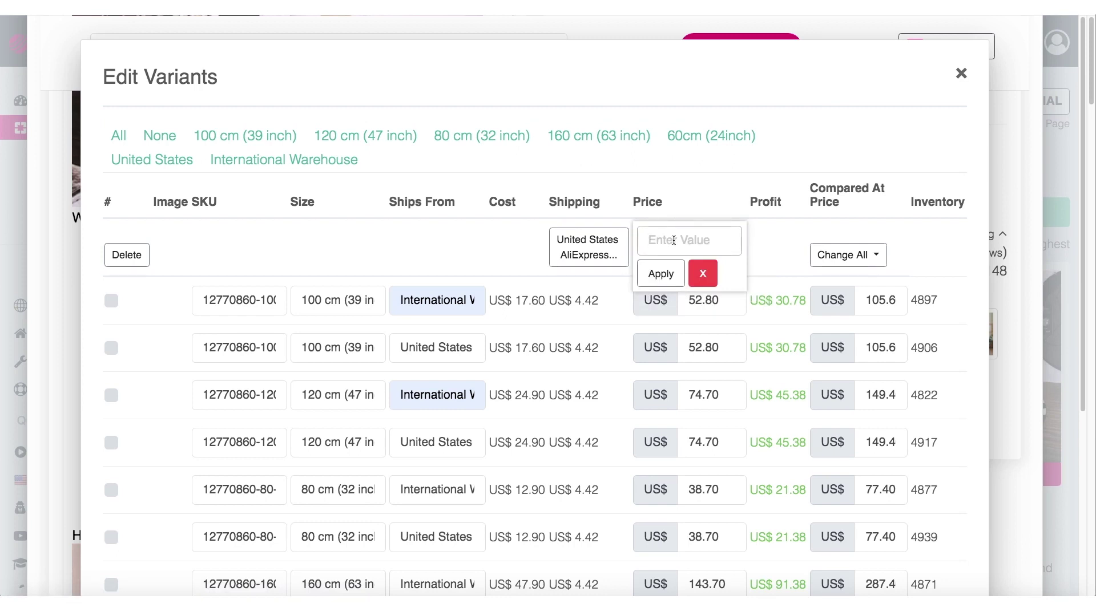
{"action": "type", "text": "50"}
{"action": "key", "text": "Return"}
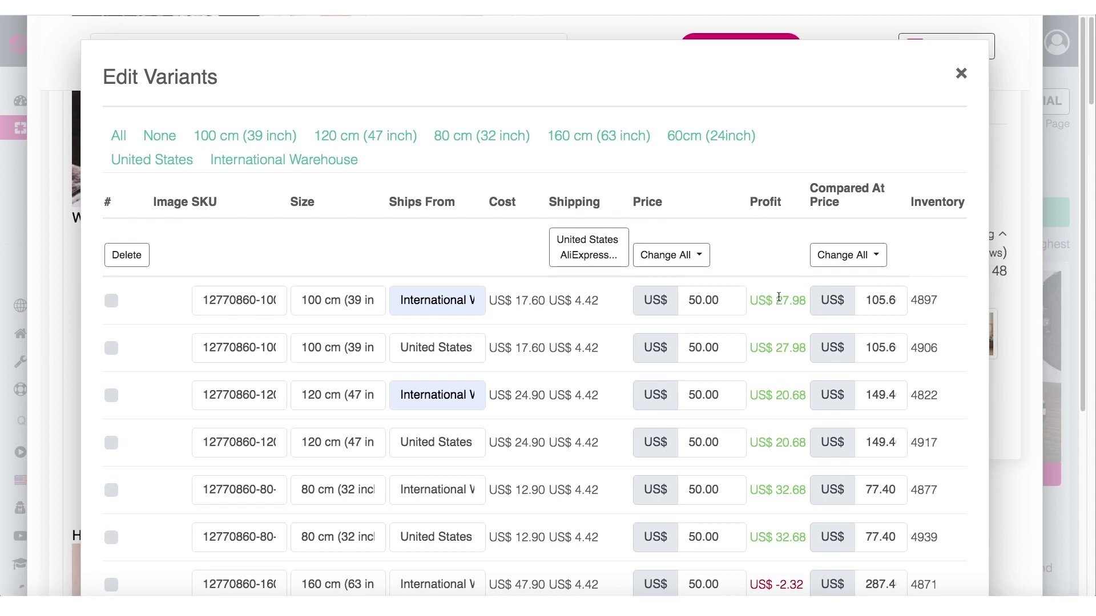
- Examine the profit of every variant at the uniform price and compare the costs of the different rug sizes
{"action": "scroll", "coordinate": [778, 477], "scroll_direction": "down", "scroll_amount": 3}
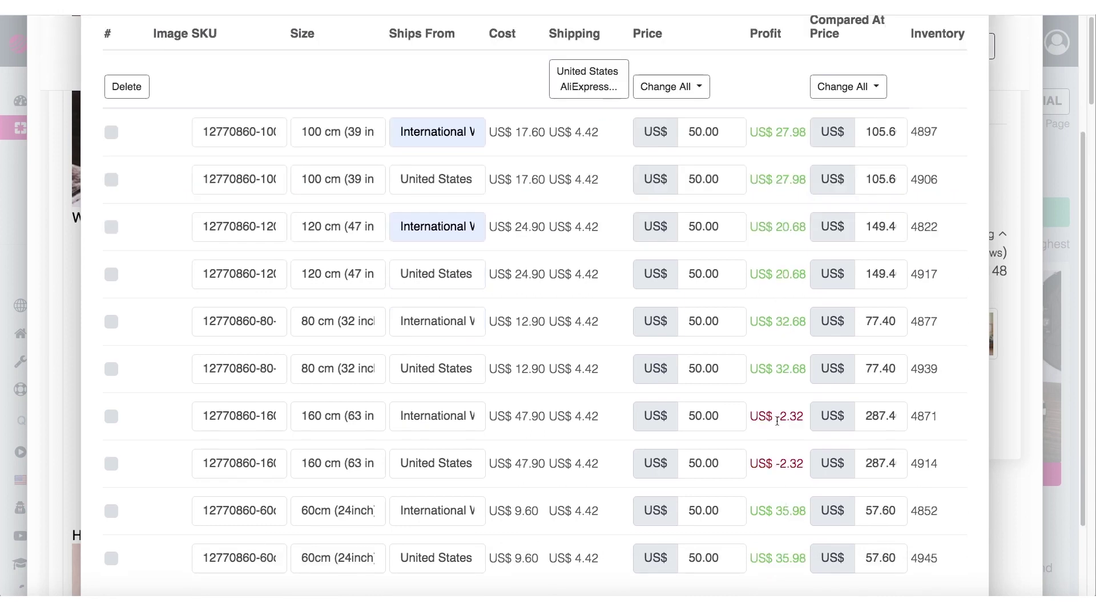
{"action": "left_click_drag", "start_coordinate": [521, 416], "coordinate": [564, 420]}
{"action": "scroll", "coordinate": [709, 431], "scroll_direction": "up", "scroll_amount": 3}
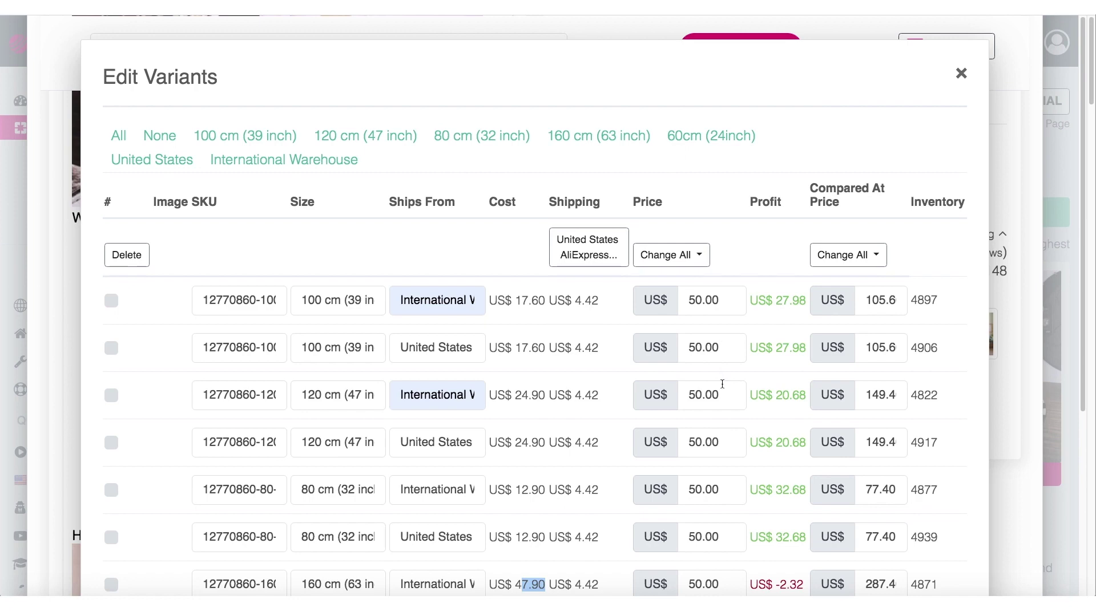
{"action": "scroll", "coordinate": [672, 317], "scroll_direction": "down", "scroll_amount": 5}
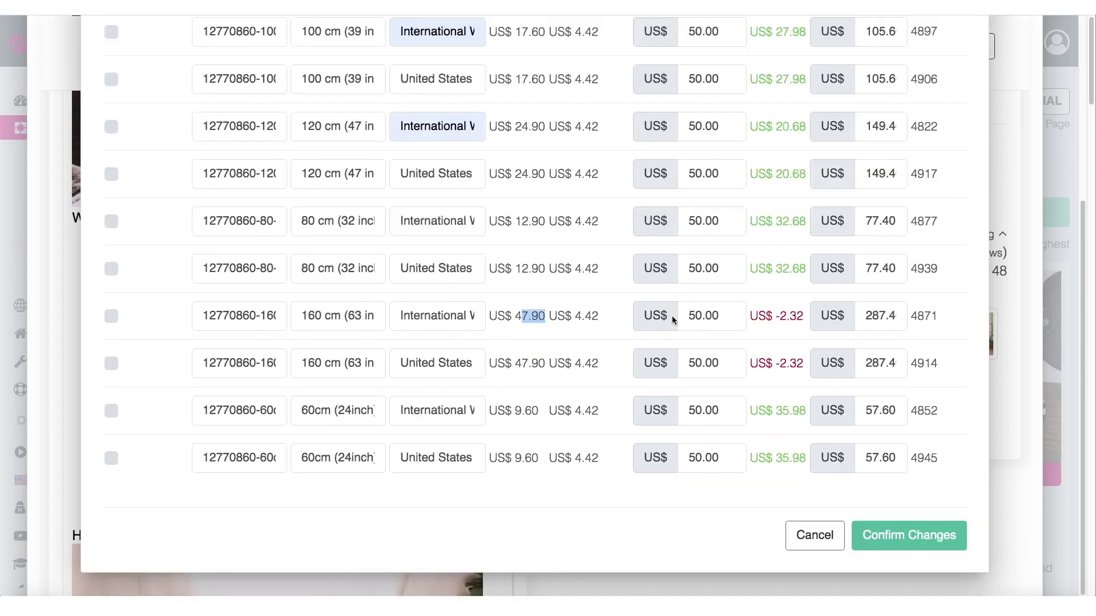
{"action": "scroll", "coordinate": [718, 417], "scroll_direction": "up", "scroll_amount": 5}
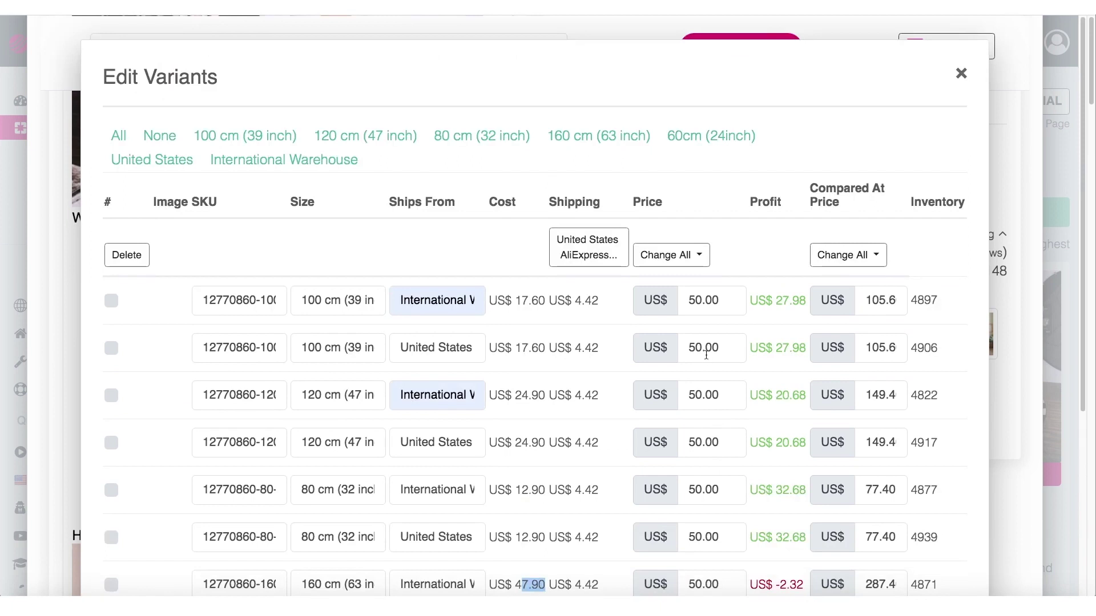
{"action": "scroll", "coordinate": [584, 356], "scroll_direction": "down", "scroll_amount": 1}
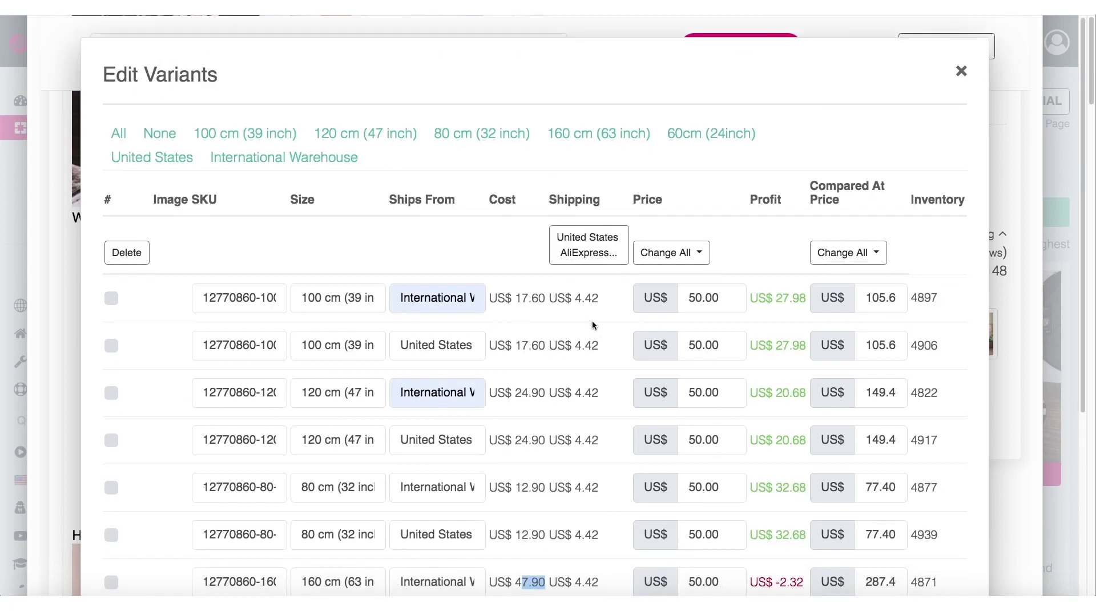
{"action": "scroll", "coordinate": [592, 325], "scroll_direction": "down", "scroll_amount": 2}
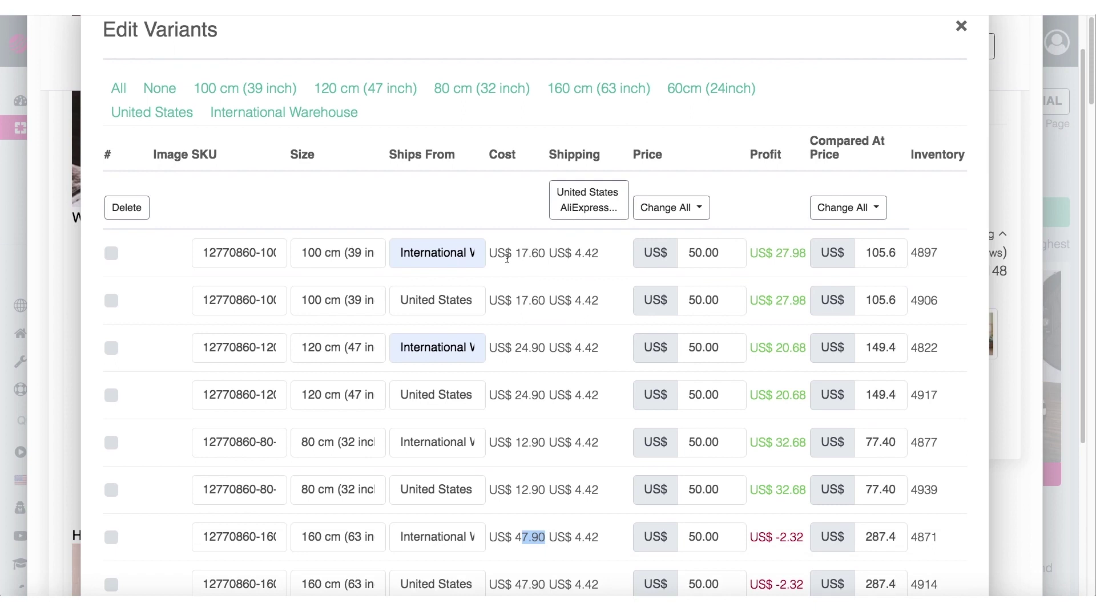
{"action": "left_click_drag", "start_coordinate": [556, 253], "coordinate": [515, 253]}
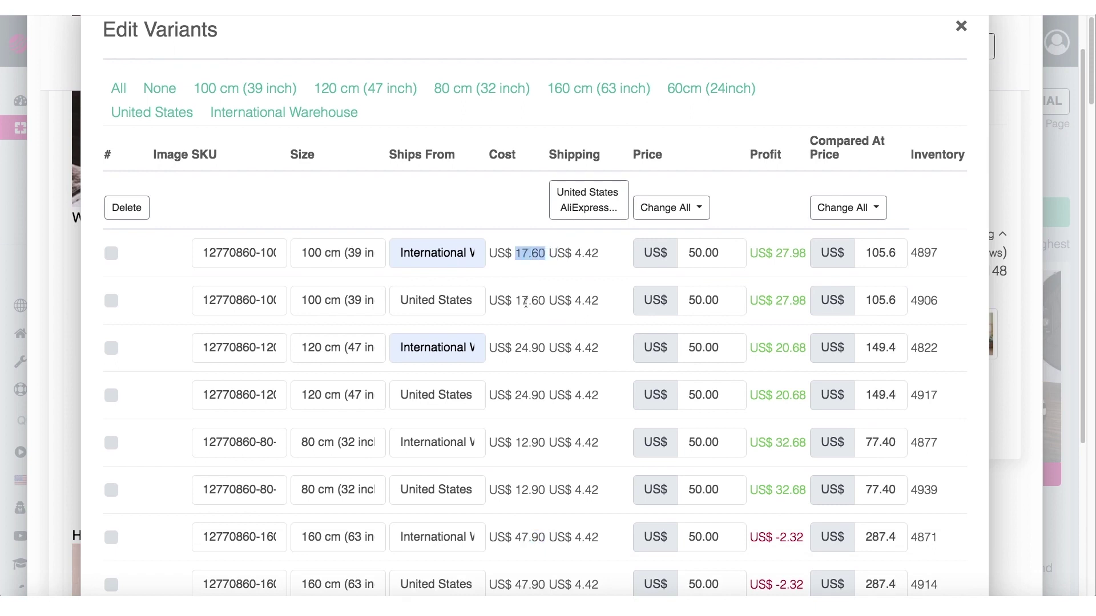
{"action": "left_click_drag", "start_coordinate": [515, 347], "coordinate": [546, 348]}
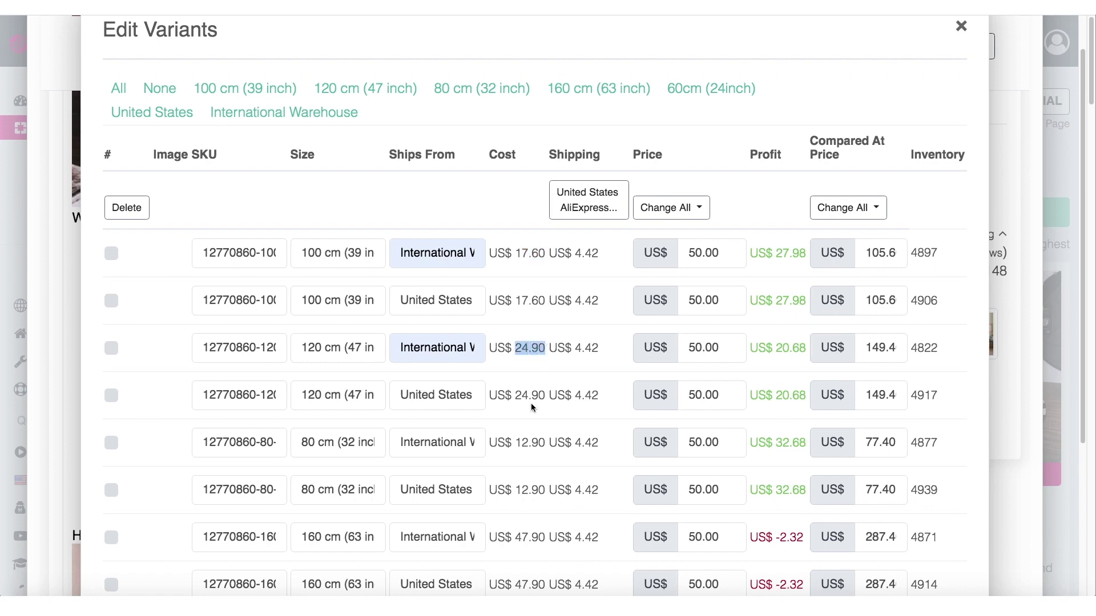
- Set the price of all variants in bulk by multiplying their cost by 5
{"action": "left_click", "coordinate": [693, 211]}
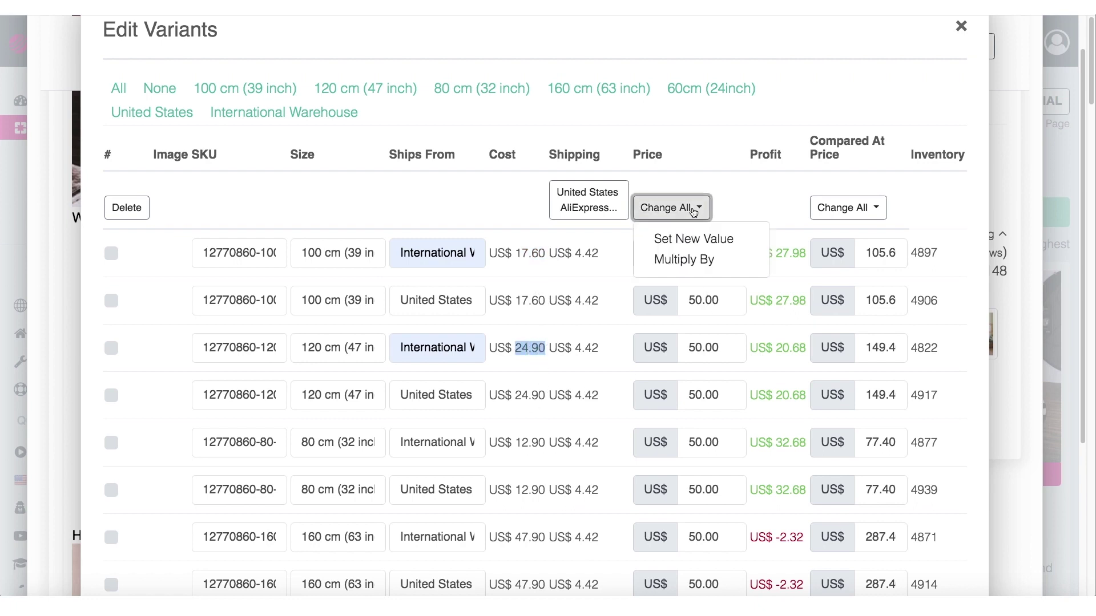
{"action": "left_click", "coordinate": [680, 260]}
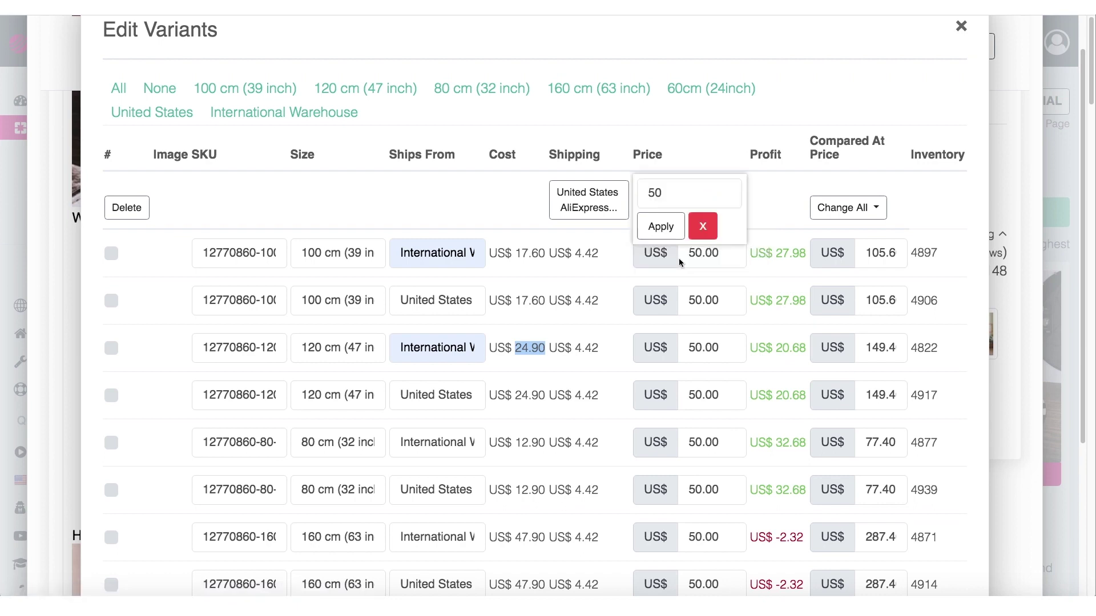
{"action": "left_click_drag", "start_coordinate": [677, 193], "coordinate": [636, 195]}
{"action": "type", "text": "5"}
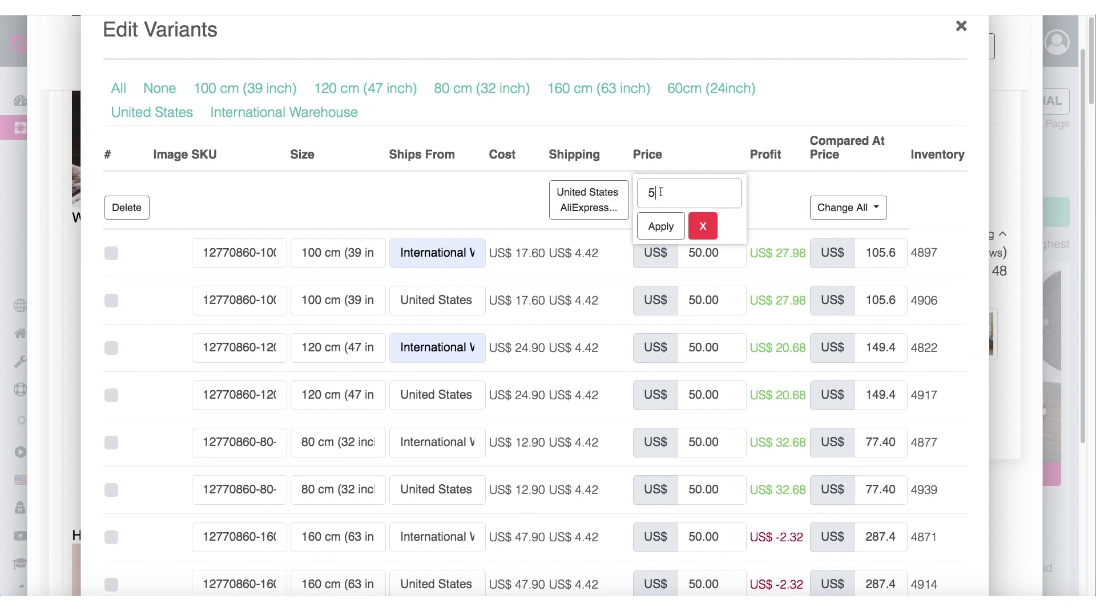
{"action": "left_click", "coordinate": [657, 233]}
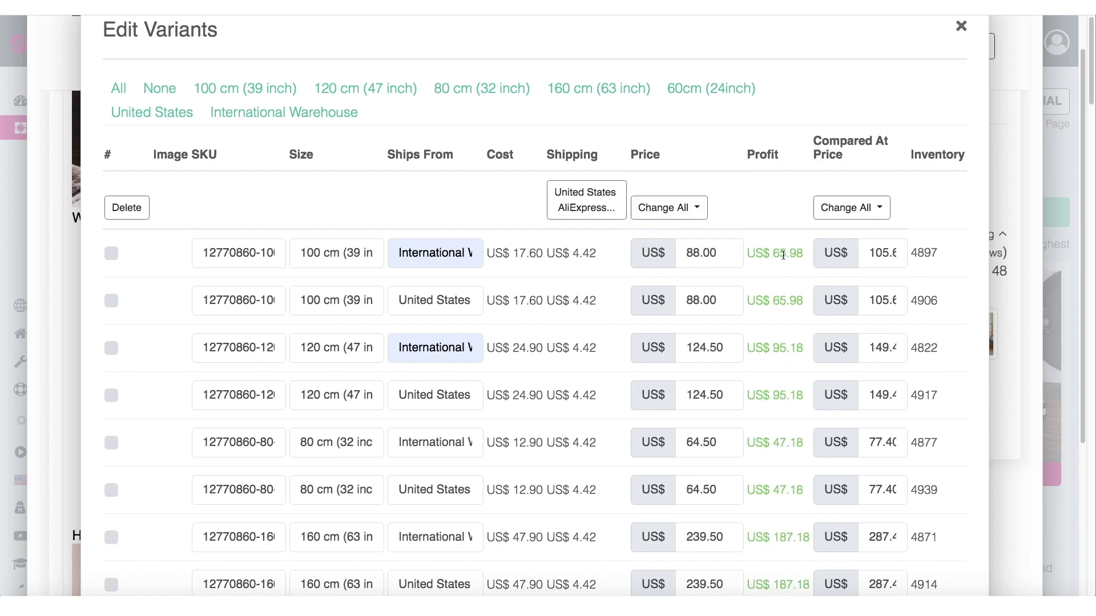
- Reprice all variants in bulk with a cost multiplier of 2 and check the first 100 cm variant's price and profit
{"action": "left_click", "coordinate": [694, 210]}
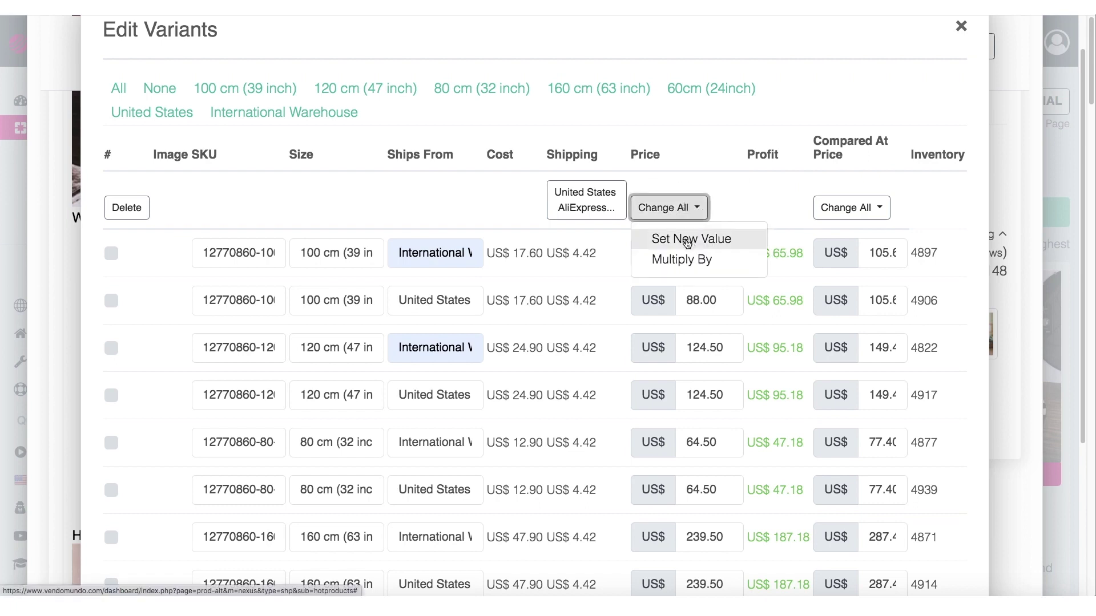
{"action": "left_click", "coordinate": [687, 268]}
{"action": "left_click_drag", "start_coordinate": [672, 190], "coordinate": [630, 190]}
{"action": "type", "text": "2"}
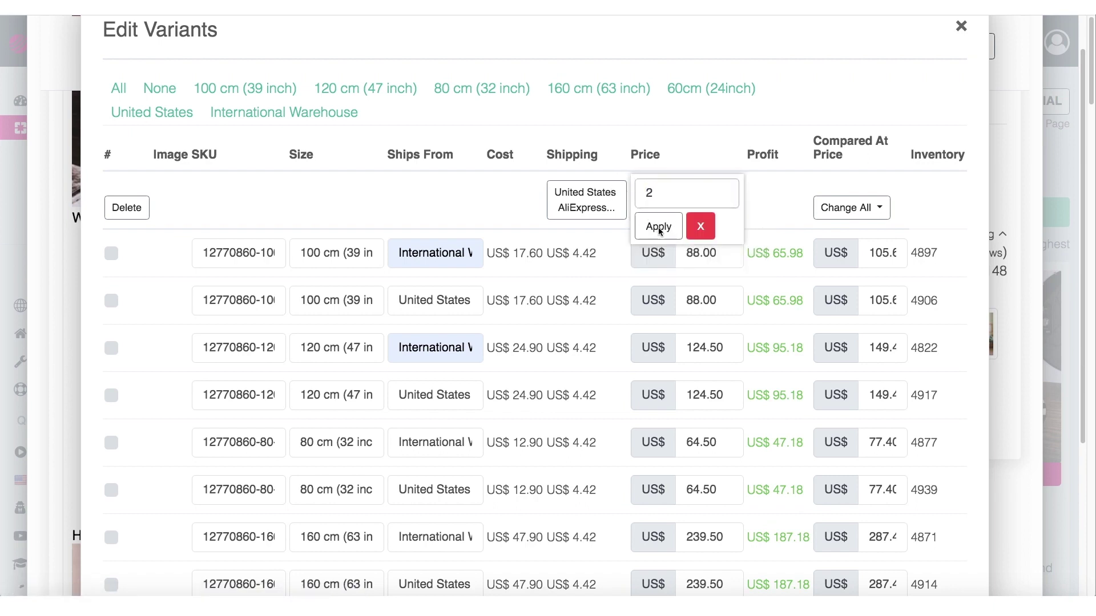
{"action": "left_click", "coordinate": [659, 227]}
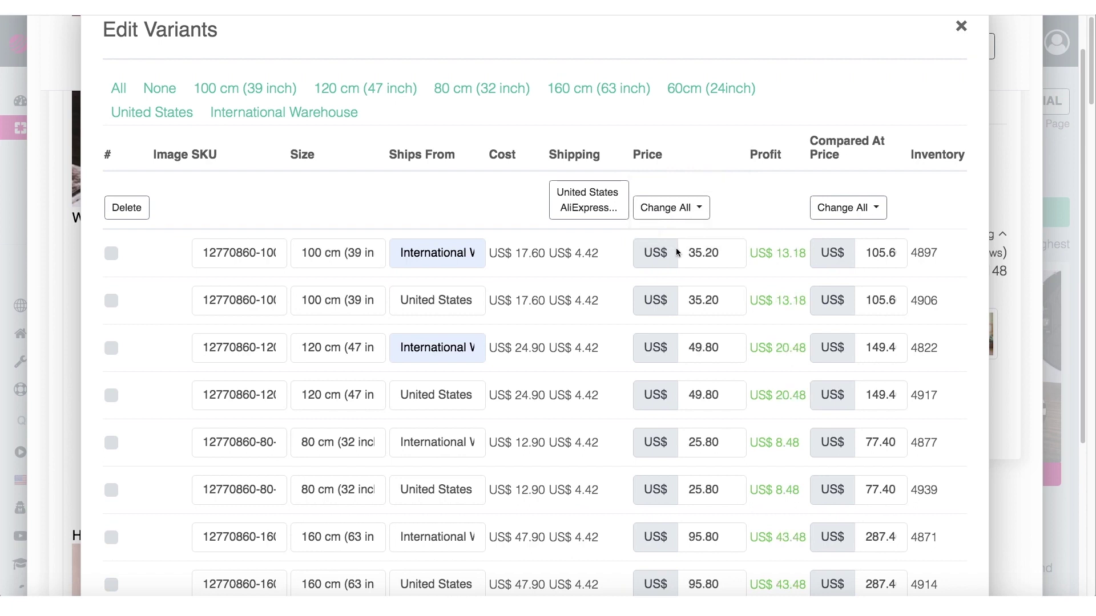
{"action": "left_click_drag", "start_coordinate": [692, 253], "coordinate": [726, 255]}
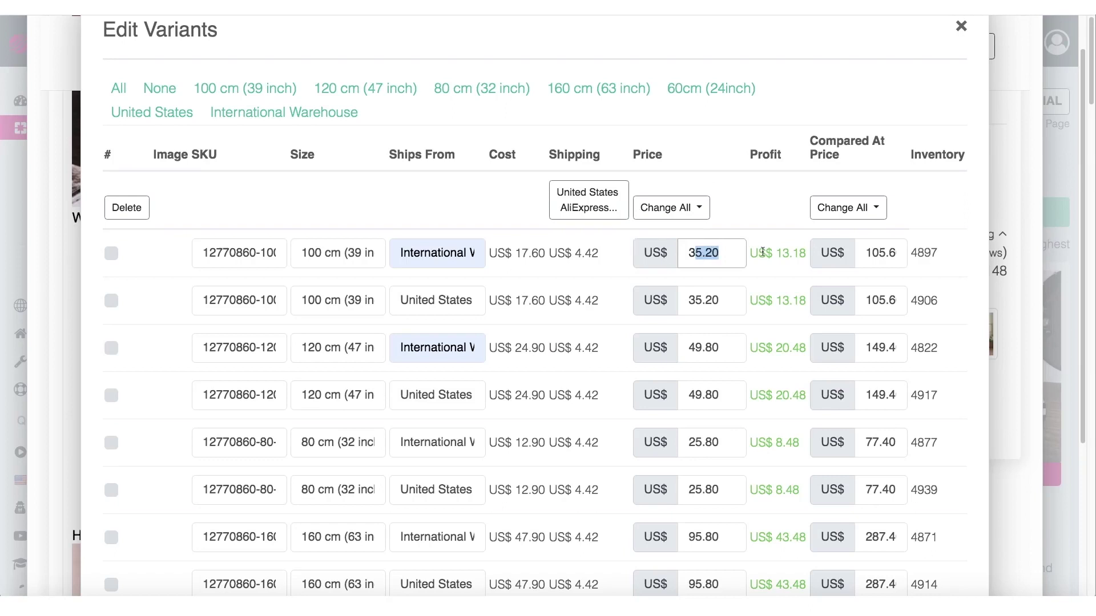
{"action": "left_click_drag", "start_coordinate": [776, 252], "coordinate": [799, 252]}
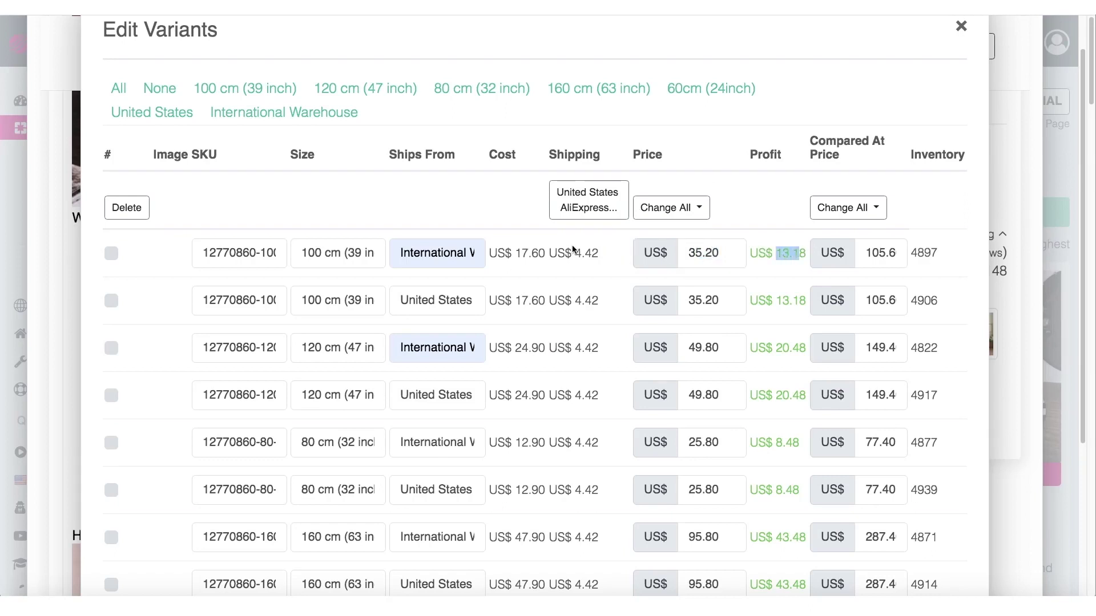
- Change the variants' shipping to the free Seller's Shipping Method and check the first variant's shipping cost
{"action": "left_click", "coordinate": [588, 206]}
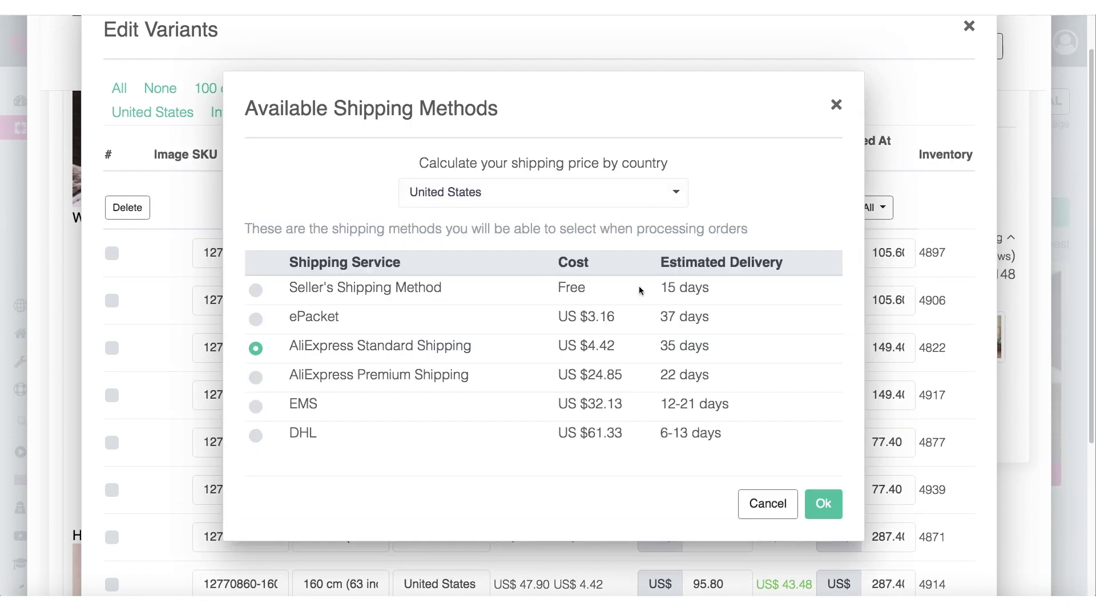
{"action": "left_click", "coordinate": [256, 291]}
{"action": "left_click", "coordinate": [825, 503]}
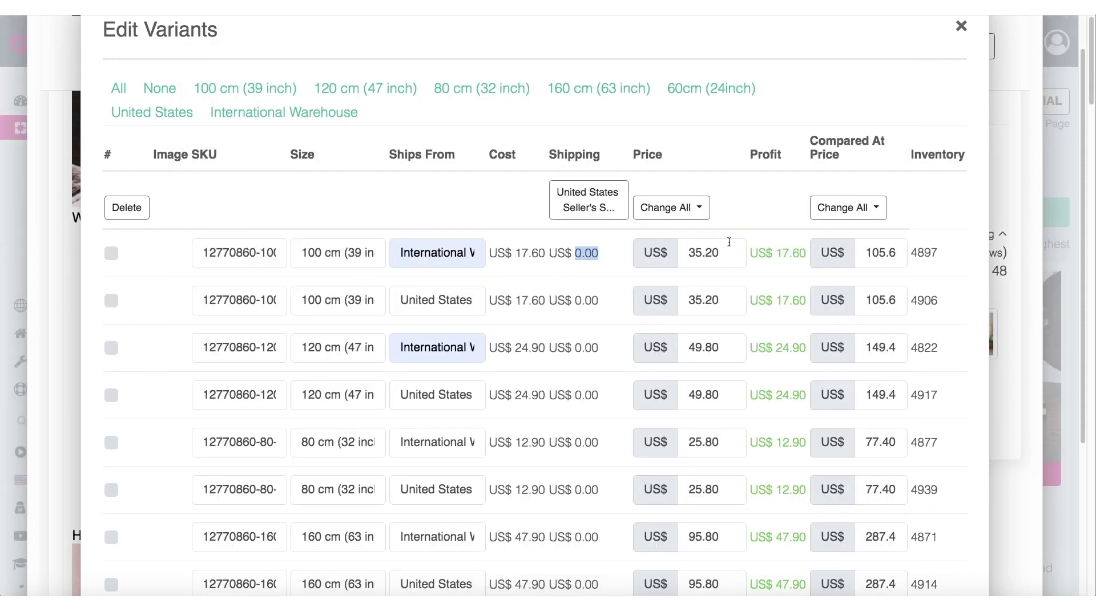
{"action": "left_click", "coordinate": [586, 253]}
{"action": "double_click", "coordinate": [549, 254]}
{"action": "left_click", "coordinate": [580, 255]}
{"action": "left_click_drag", "start_coordinate": [577, 254], "coordinate": [598, 253]}
{"action": "left_click", "coordinate": [780, 207]}
- Review the prices and profits of all rug variants and confirm the variant changes
{"action": "scroll", "coordinate": [879, 228], "scroll_direction": "down", "scroll_amount": 1}
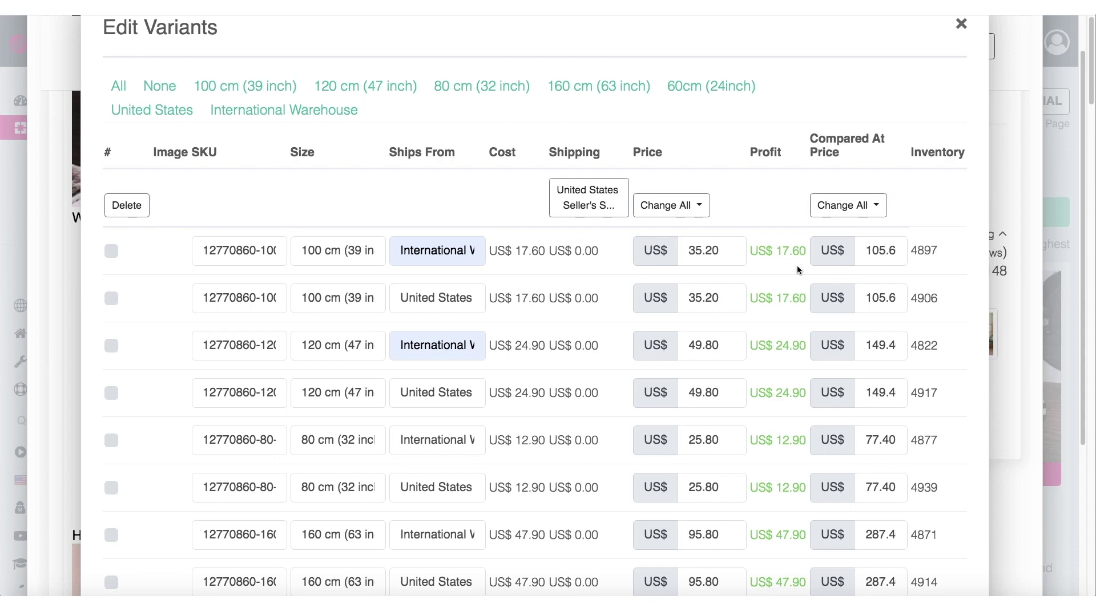
{"action": "scroll", "coordinate": [736, 260], "scroll_direction": "down", "scroll_amount": 5}
{"action": "scroll", "coordinate": [730, 273], "scroll_direction": "up", "scroll_amount": 6}
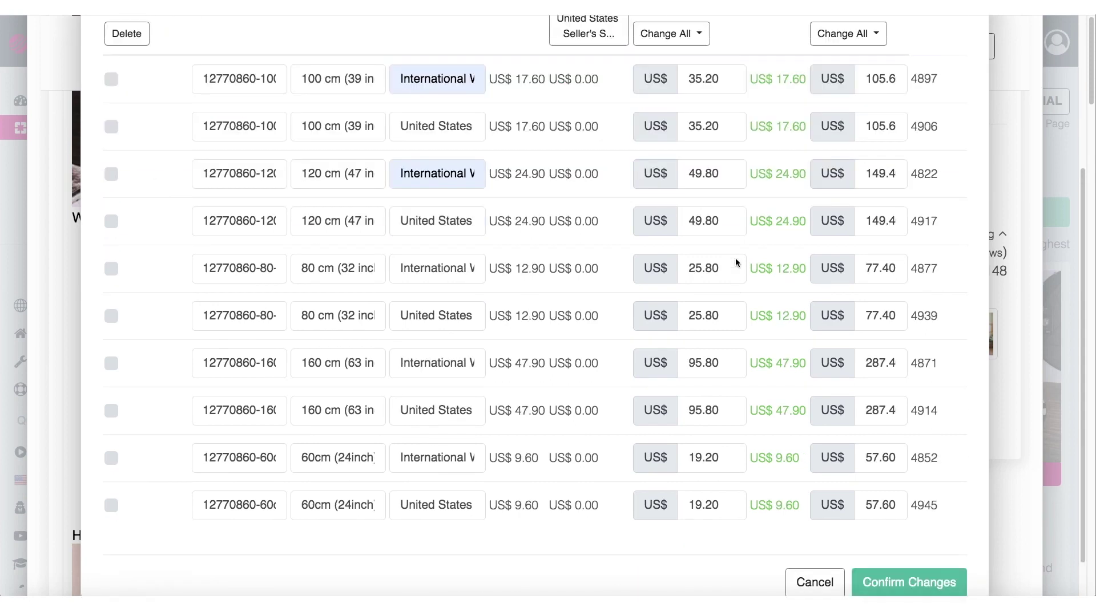
{"action": "scroll", "coordinate": [711, 292], "scroll_direction": "down", "scroll_amount": 1}
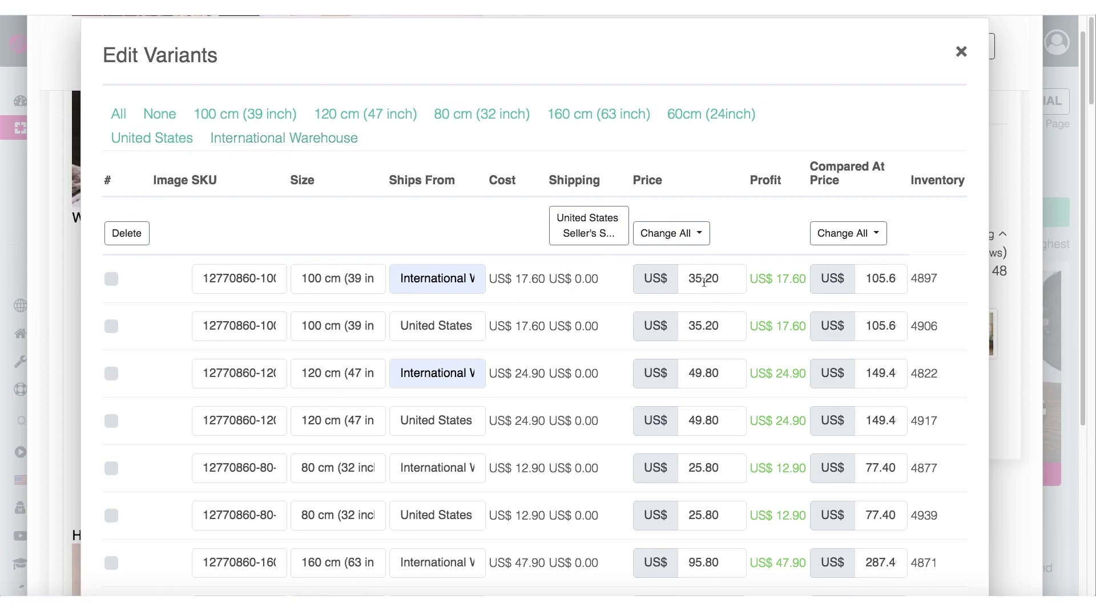
{"action": "scroll", "coordinate": [695, 266], "scroll_direction": "down", "scroll_amount": 5}
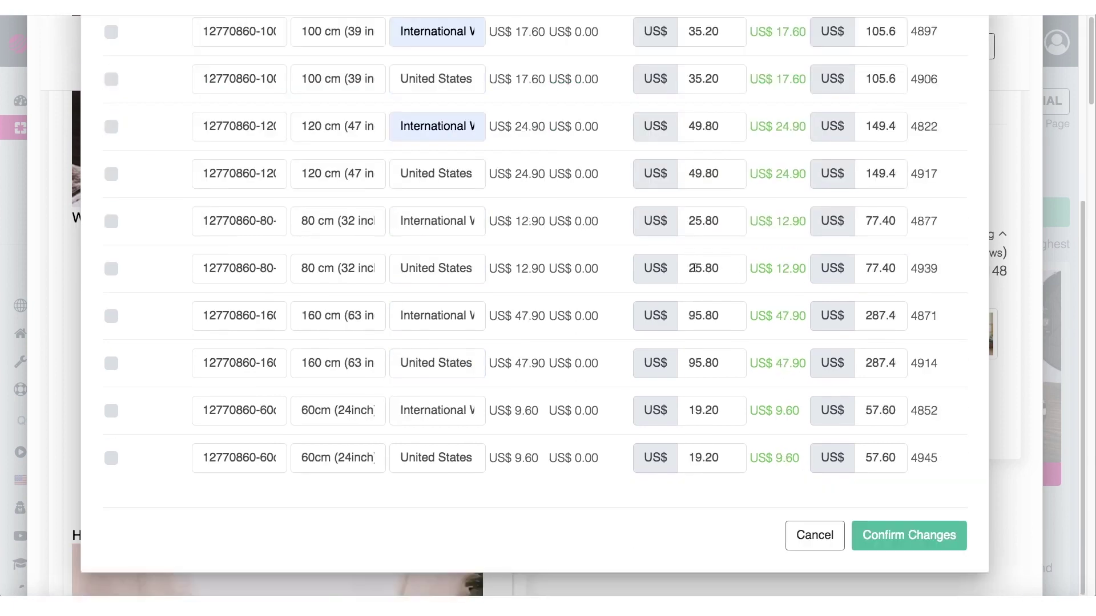
{"action": "scroll", "coordinate": [779, 336], "scroll_direction": "up", "scroll_amount": 5}
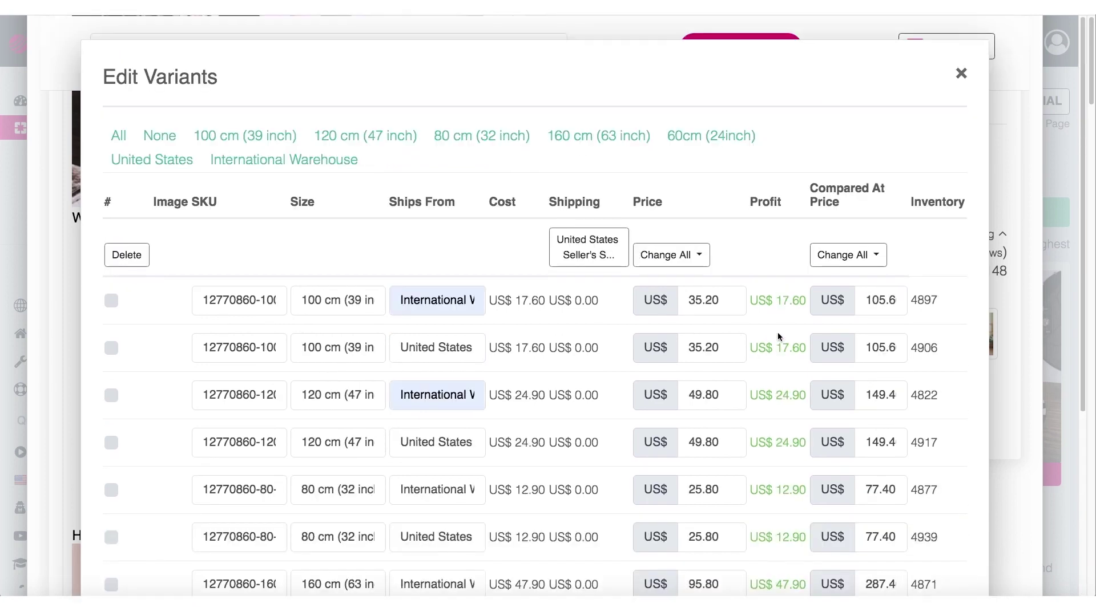
{"action": "scroll", "coordinate": [779, 337], "scroll_direction": "down", "scroll_amount": 5}
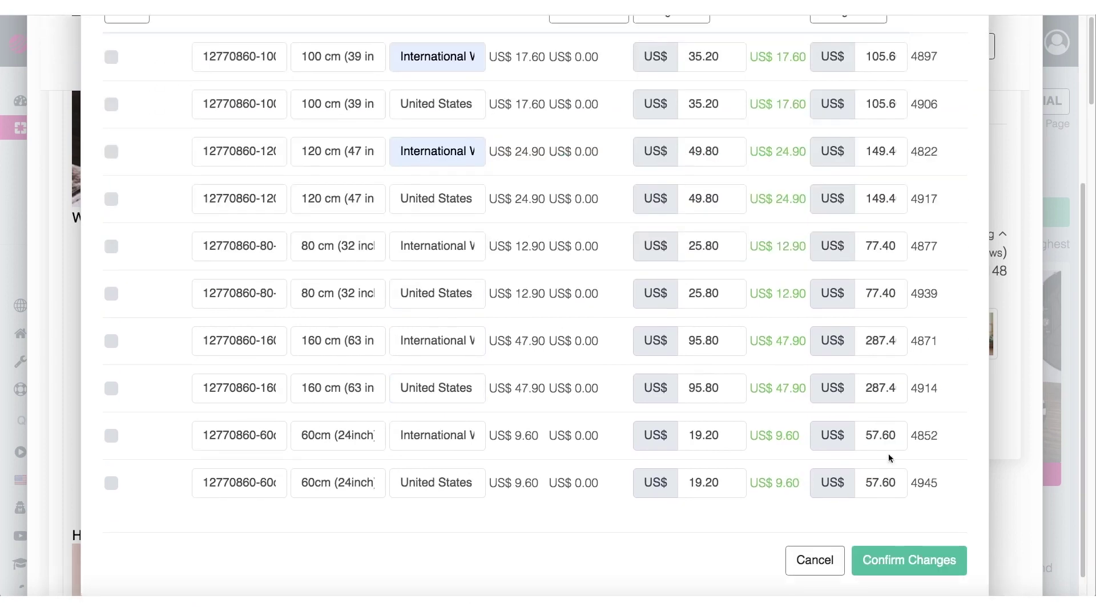
{"action": "scroll", "coordinate": [908, 560], "scroll_direction": "down", "scroll_amount": 1}
{"action": "left_click", "coordinate": [905, 538]}
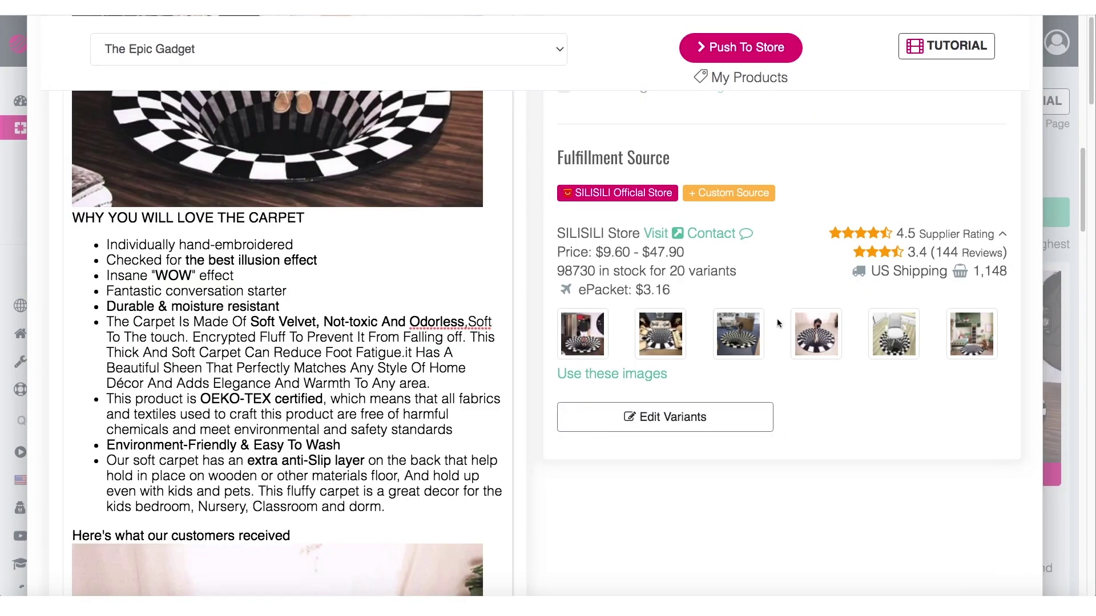
- Check the product's price details, then reopen the variant editor and review the variants' prices and profits
{"action": "scroll", "coordinate": [778, 324], "scroll_direction": "up", "scroll_amount": 3}
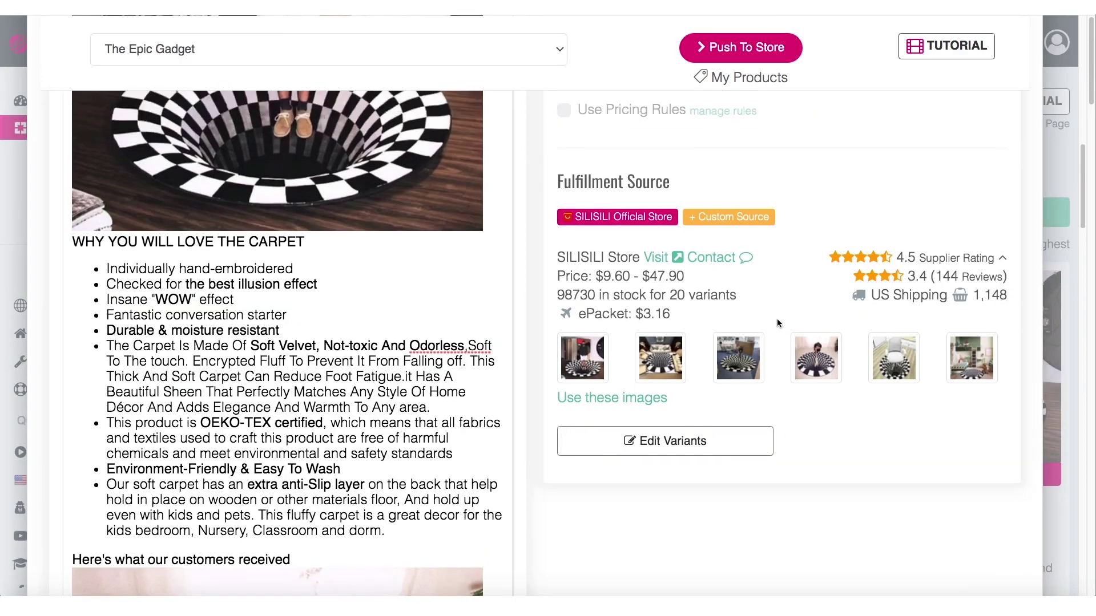
{"action": "scroll", "coordinate": [777, 323], "scroll_direction": "up", "scroll_amount": 3}
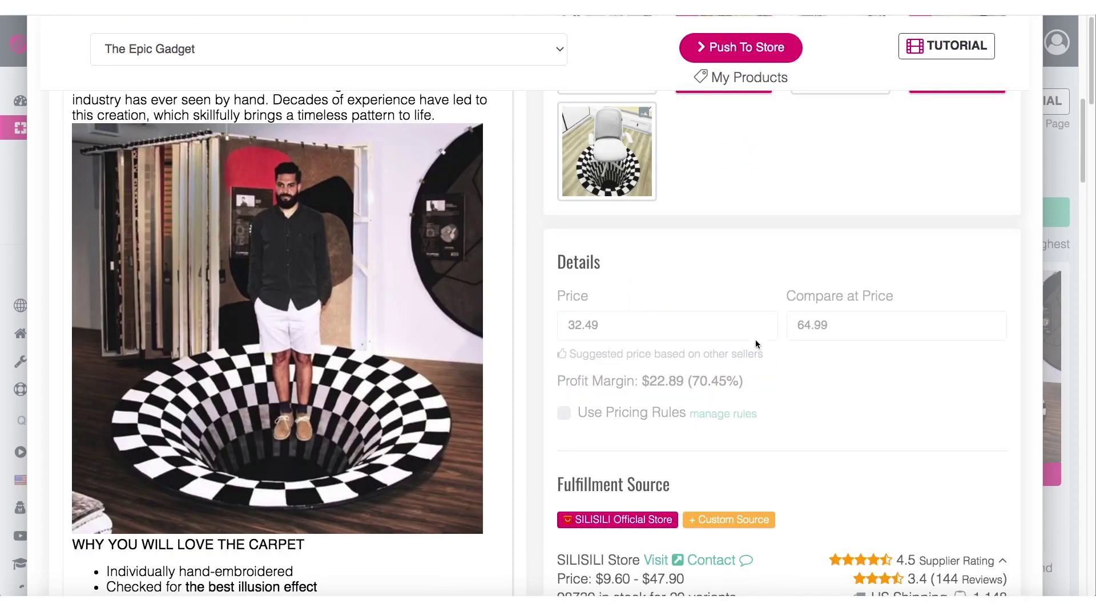
{"action": "scroll", "coordinate": [639, 381], "scroll_direction": "down", "scroll_amount": 5}
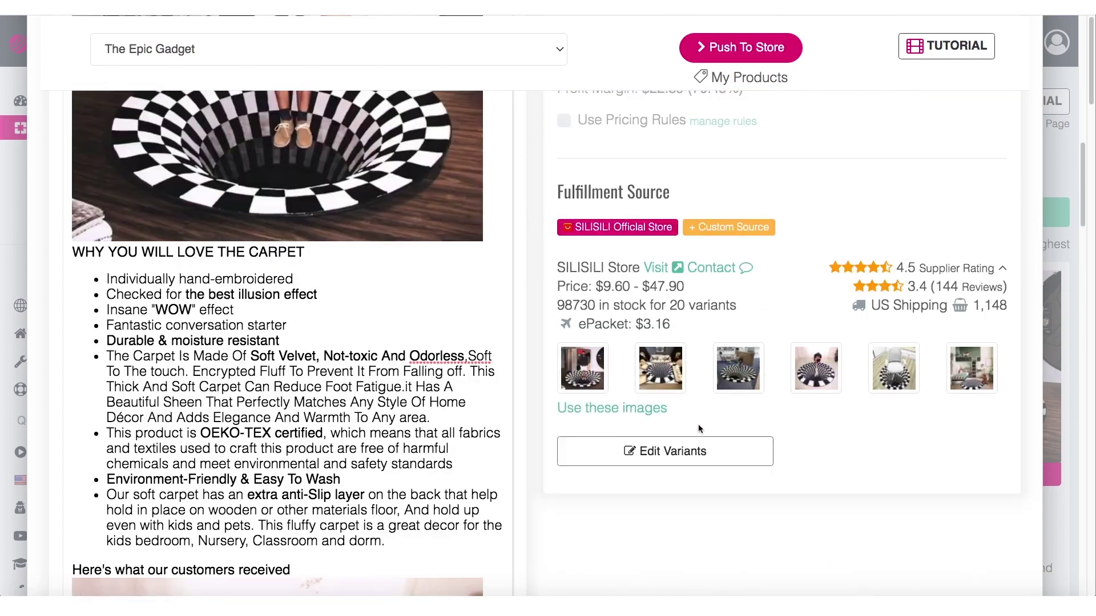
{"action": "left_click", "coordinate": [669, 455]}
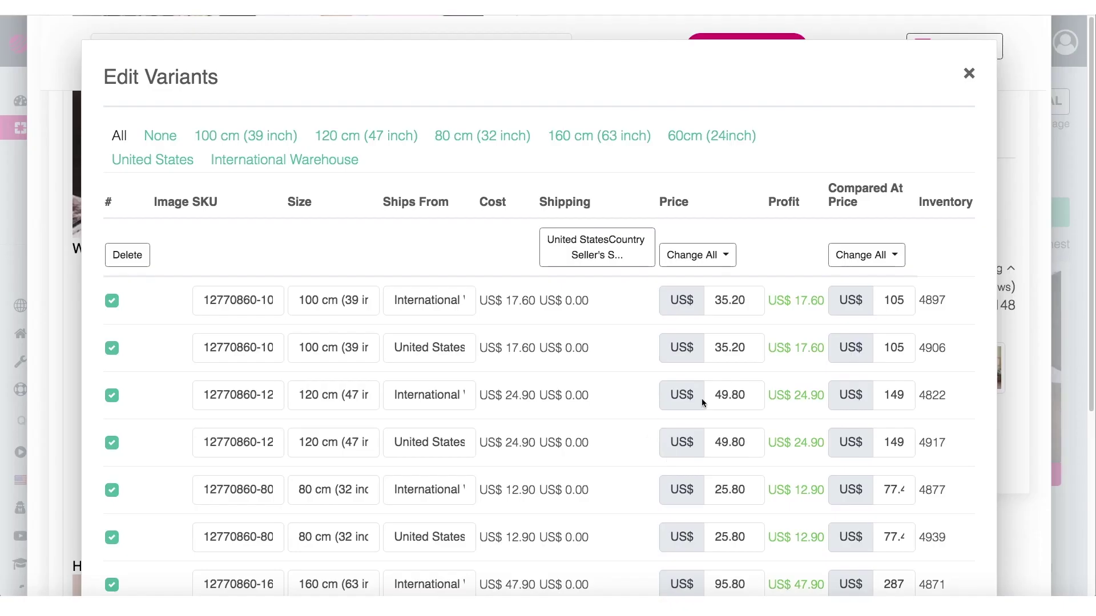
{"action": "scroll", "coordinate": [724, 353], "scroll_direction": "down", "scroll_amount": 1}
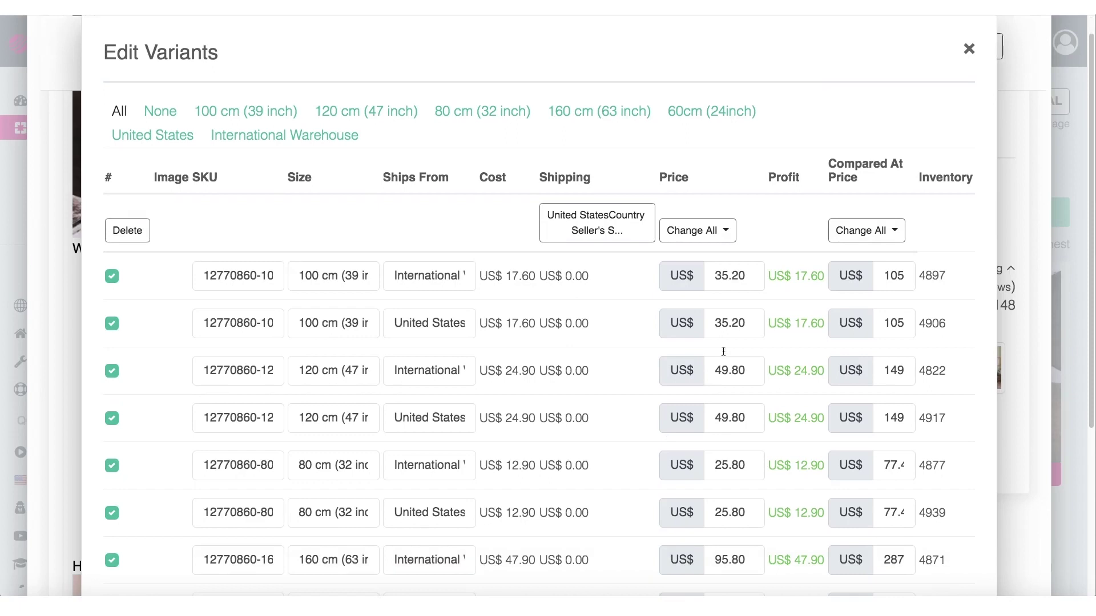
{"action": "scroll", "coordinate": [723, 354], "scroll_direction": "down", "scroll_amount": 1}
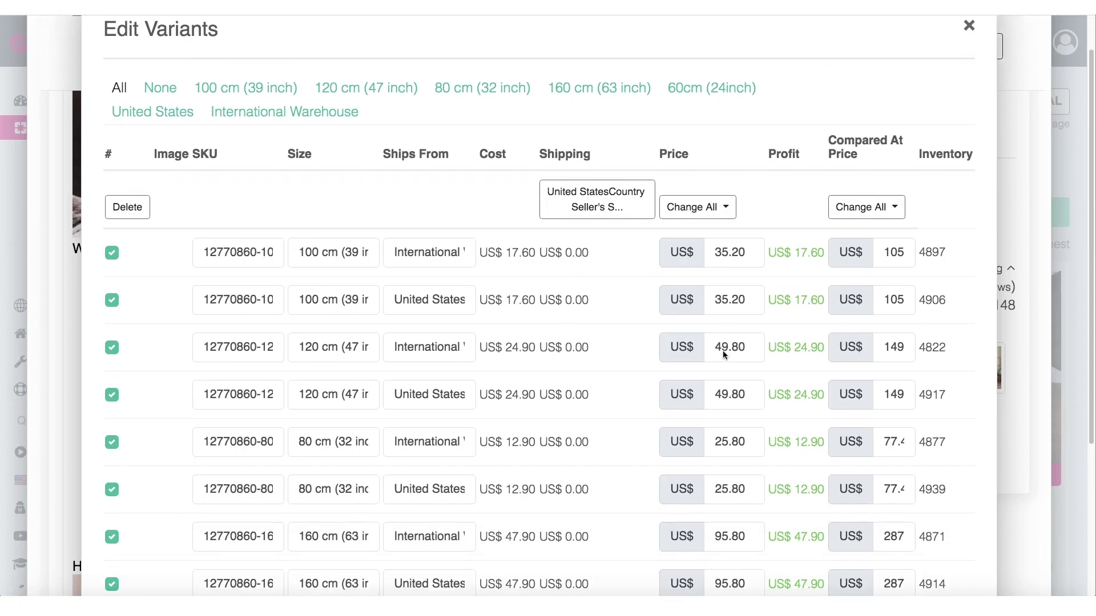
{"action": "scroll", "coordinate": [723, 354], "scroll_direction": "up", "scroll_amount": 2}
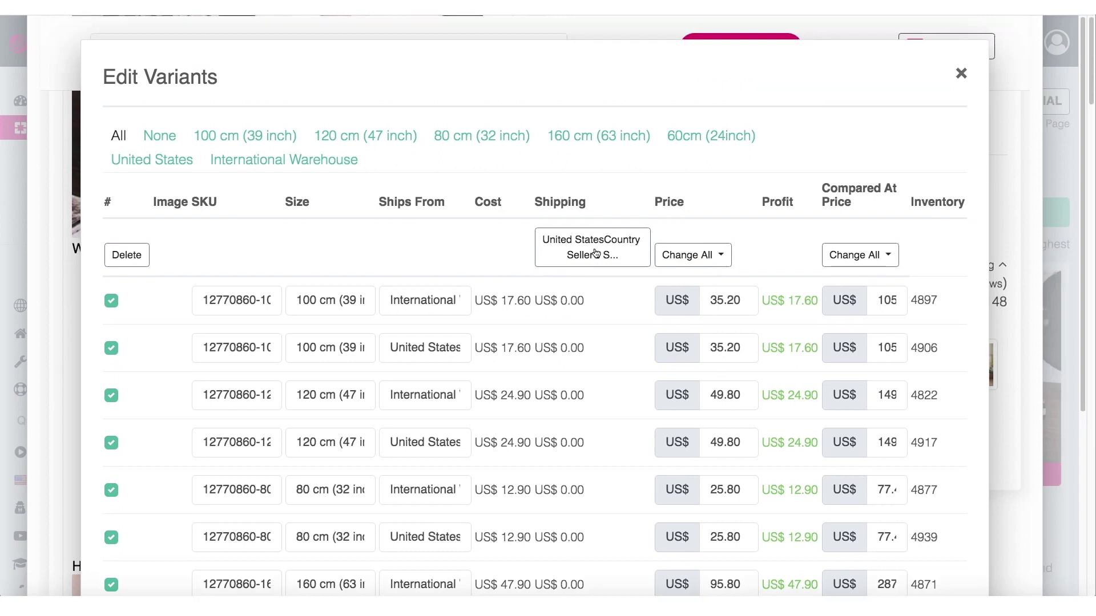
- Examine the costs and estimated delivery times of the available shipping methods to the United States
{"action": "left_click", "coordinate": [595, 253]}
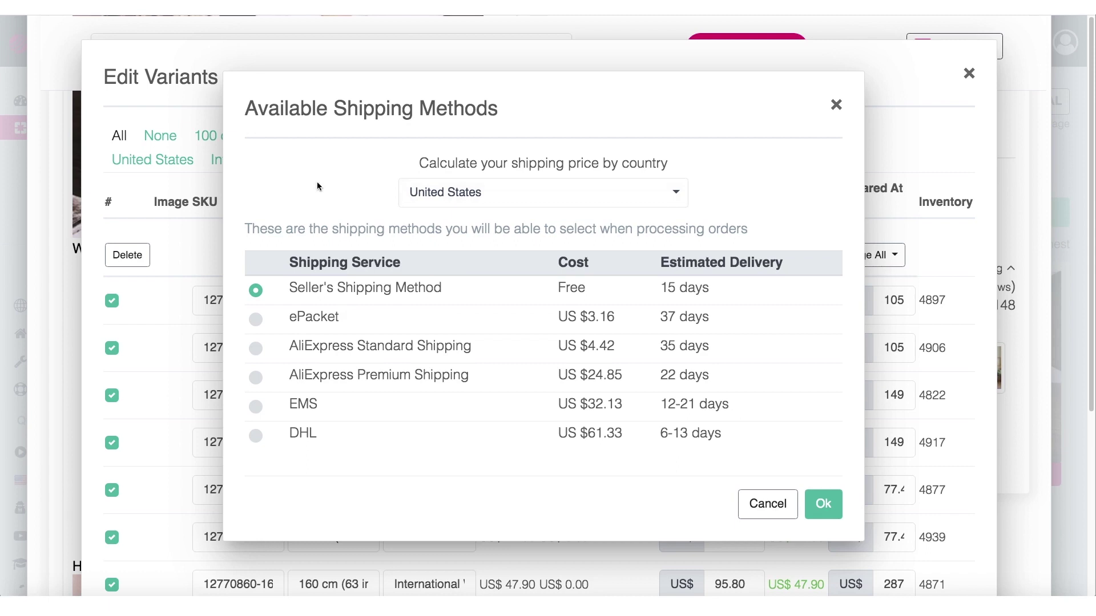
{"action": "left_click", "coordinate": [836, 106]}
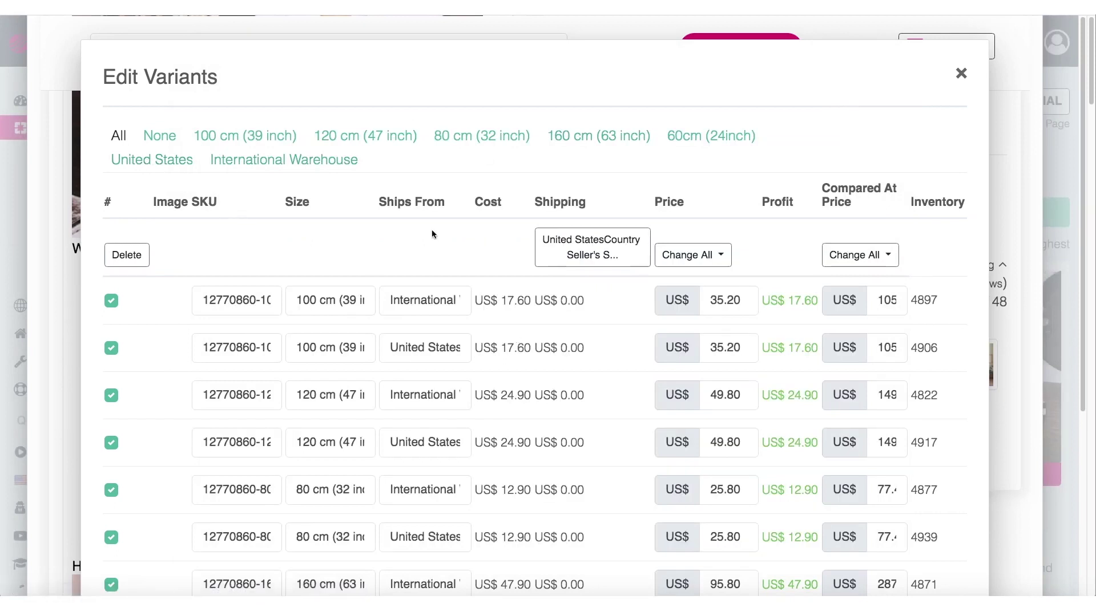
{"action": "left_click", "coordinate": [587, 250]}
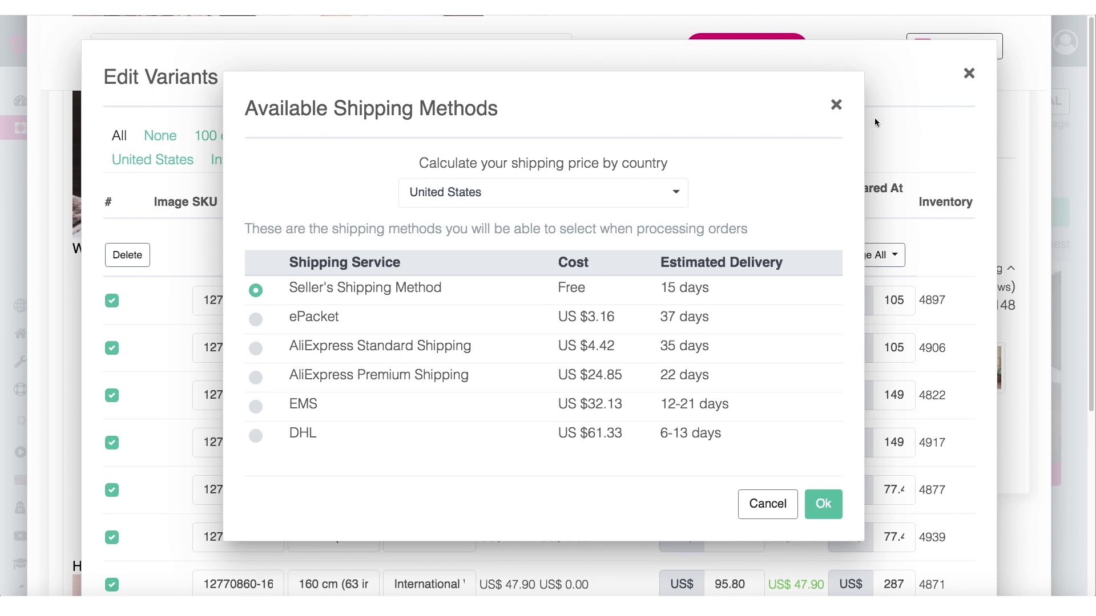
{"action": "left_click", "coordinate": [837, 106]}
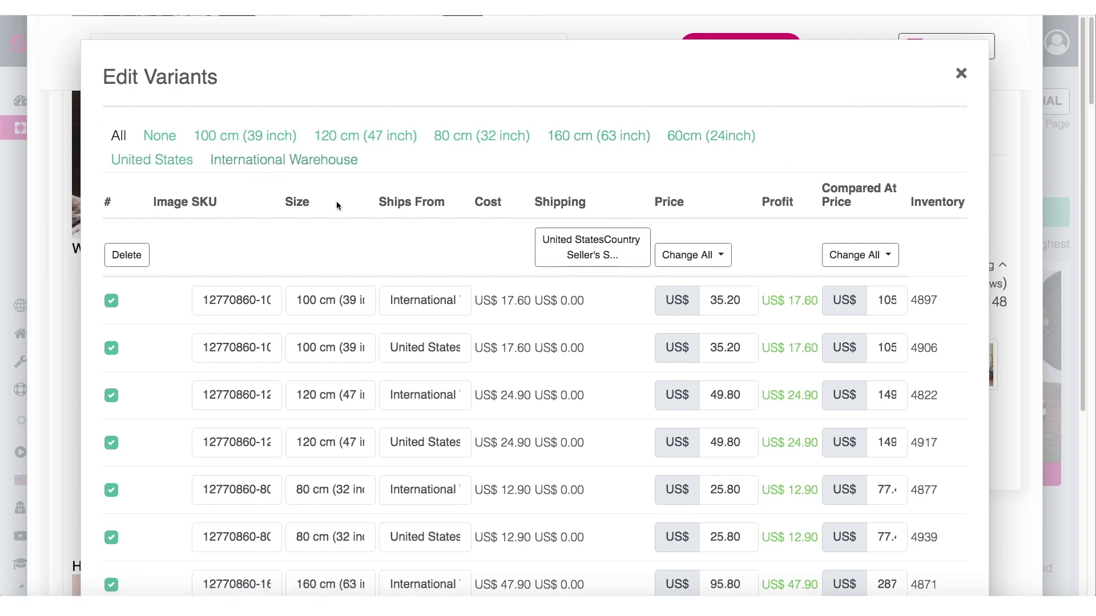
- Confirm the variant settings and push the rug listing to The Epic Gadget store
{"action": "scroll", "coordinate": [921, 506], "scroll_direction": "down", "scroll_amount": 5}
{"action": "left_click", "coordinate": [917, 539]}
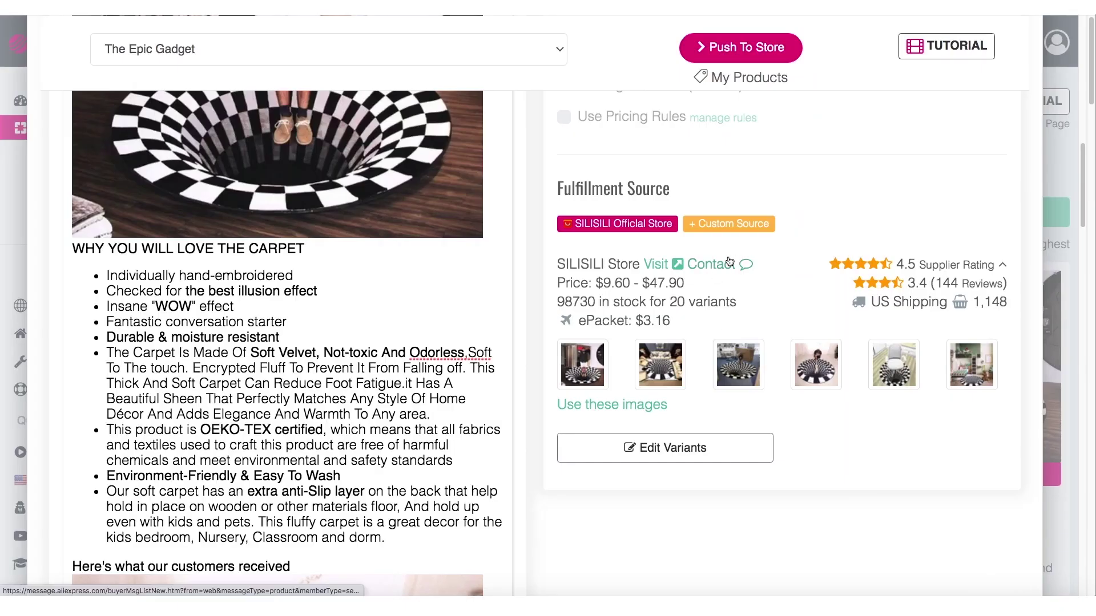
{"action": "left_click", "coordinate": [734, 52]}
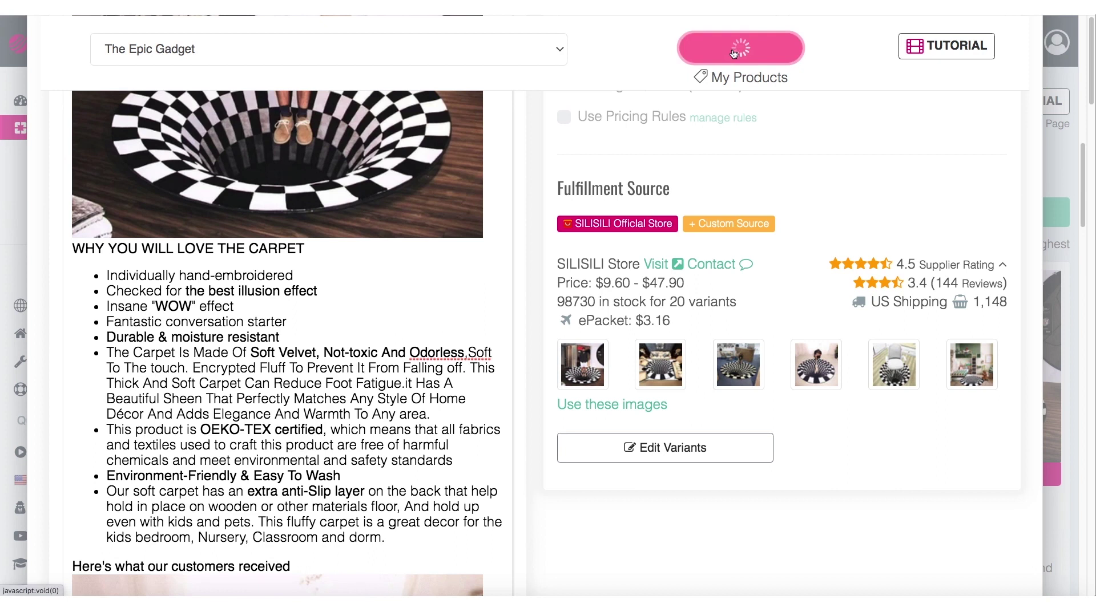
{"action": "scroll", "coordinate": [797, 147], "scroll_direction": "down", "scroll_amount": 1}
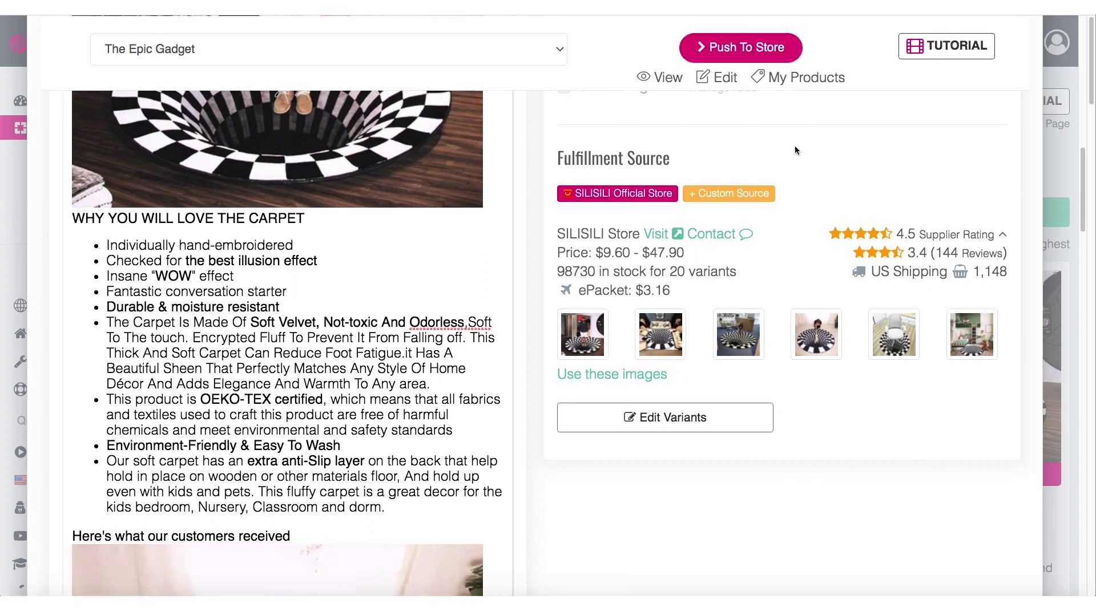
- View the published Vortex Illusion Rug page in The Epic Gadget store and examine its price, options, images and description
{"action": "left_click", "coordinate": [652, 77]}
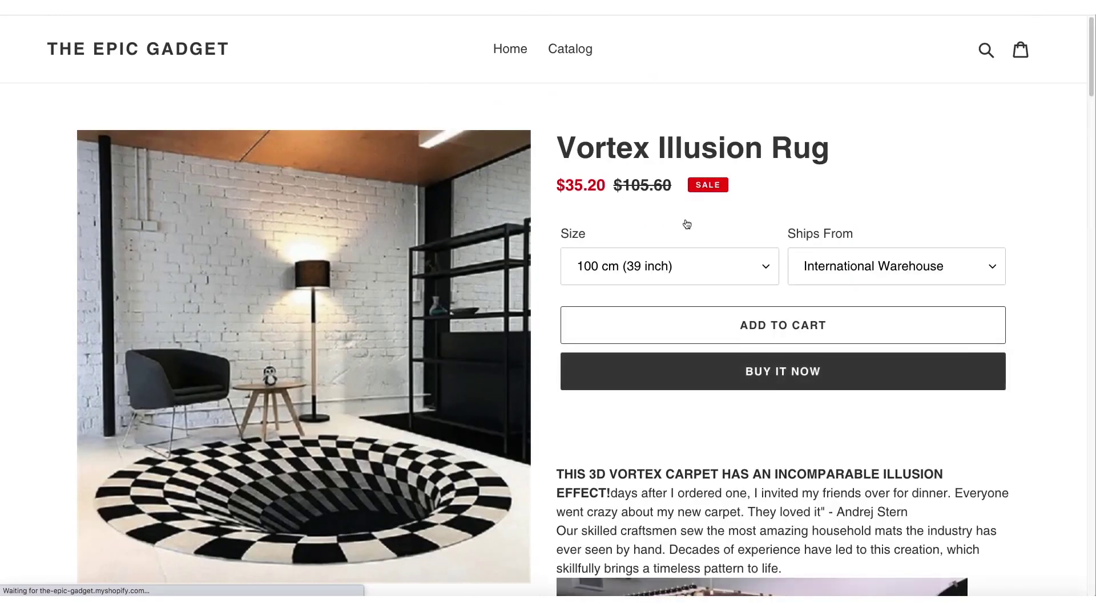
{"action": "scroll", "coordinate": [717, 343], "scroll_direction": "down", "scroll_amount": 3}
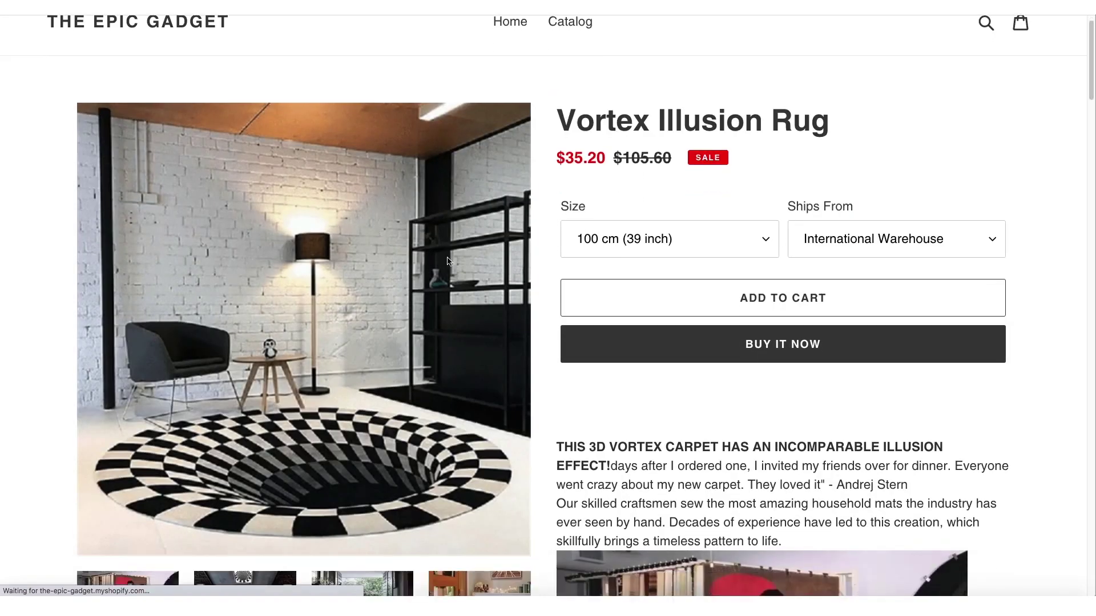
{"action": "scroll", "coordinate": [715, 342], "scroll_direction": "down", "scroll_amount": 20}
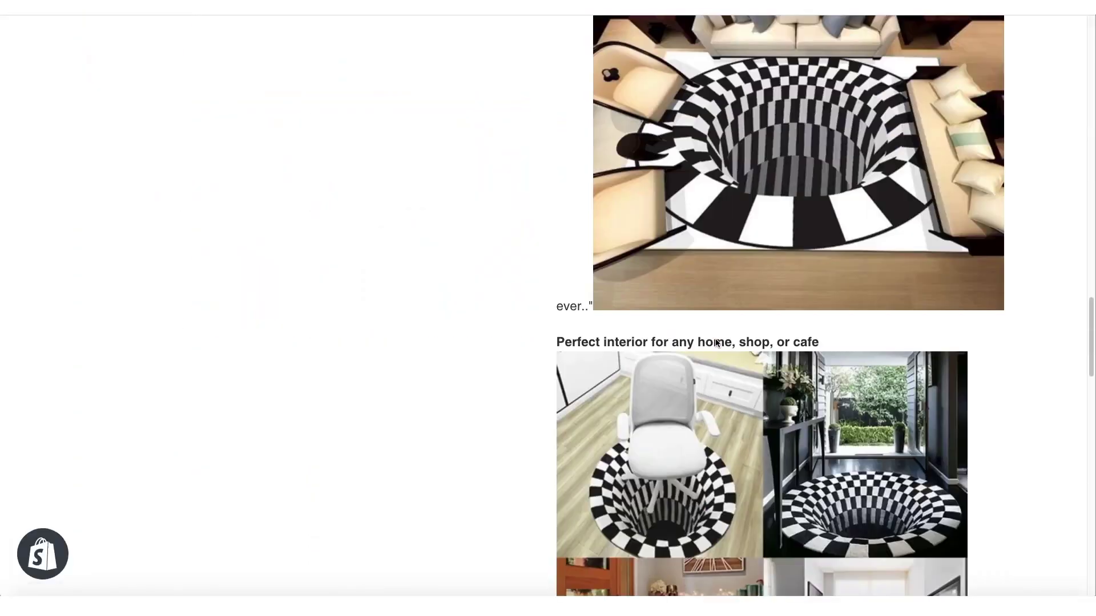
- Check the rug's available sizes on the store page and set its shipping origin to United States
{"action": "scroll", "coordinate": [715, 342], "scroll_direction": "up", "scroll_amount": 20}
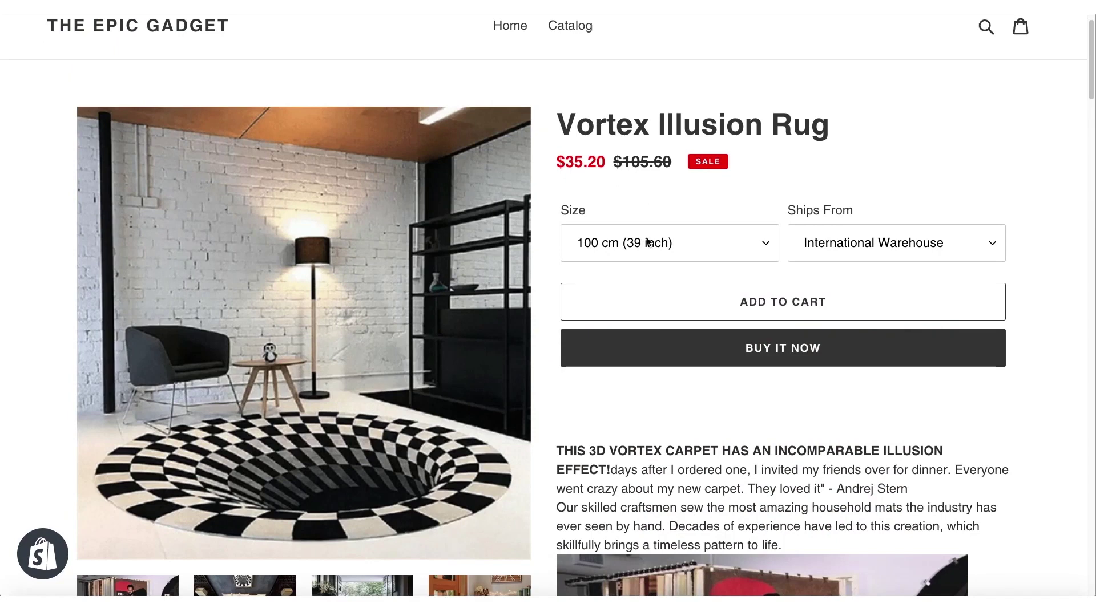
{"action": "left_click", "coordinate": [648, 242]}
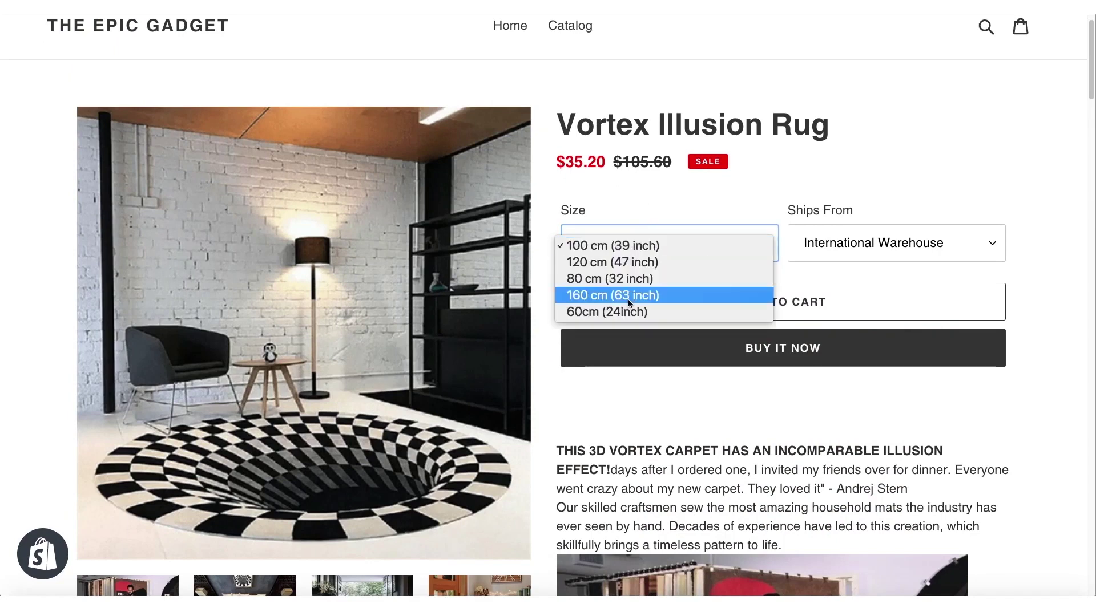
{"action": "left_click", "coordinate": [636, 194]}
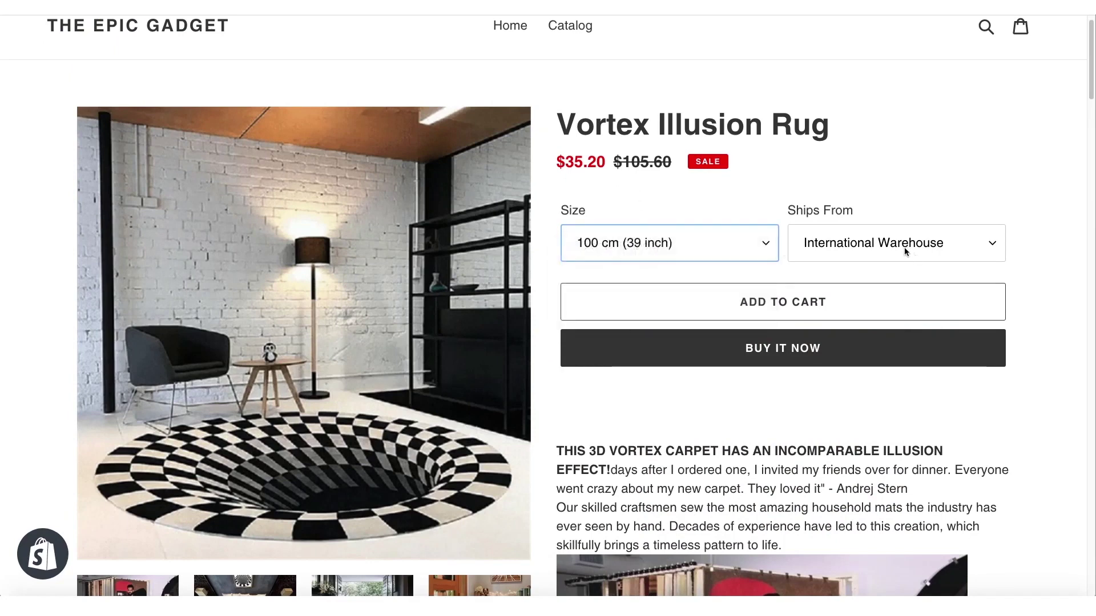
{"action": "left_click", "coordinate": [850, 246]}
{"action": "key", "text": "Escape"}
{"action": "key", "text": "Down"}
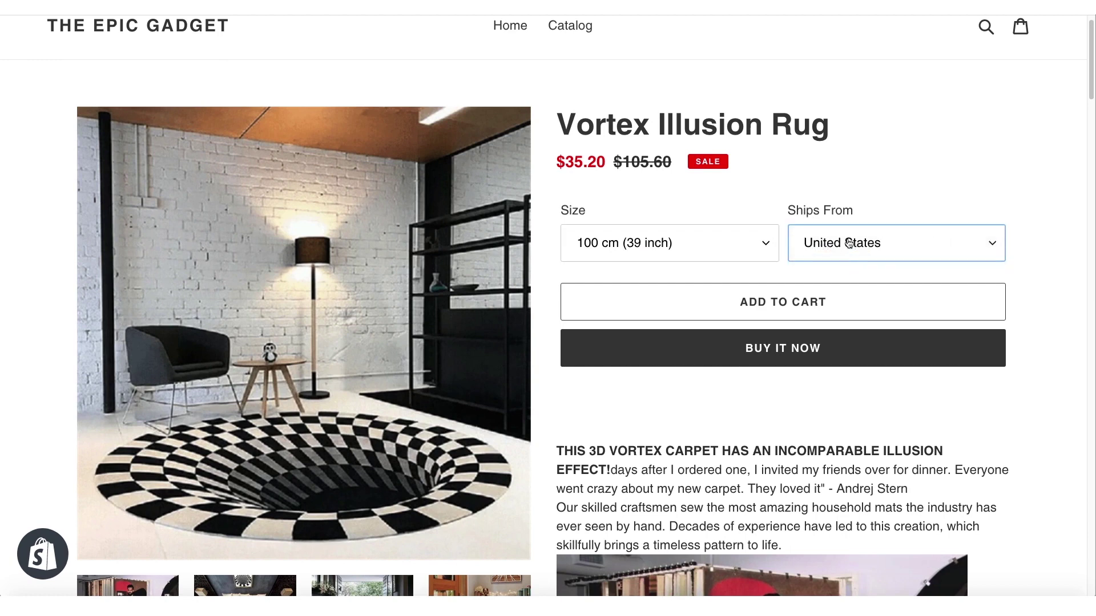
- Switch the rug's size through 120 cm, 80 cm, 160 cm and 60 cm to compare the variant prices
{"action": "left_click", "coordinate": [666, 244]}
{"action": "left_click", "coordinate": [655, 262]}
{"action": "left_click", "coordinate": [638, 243]}
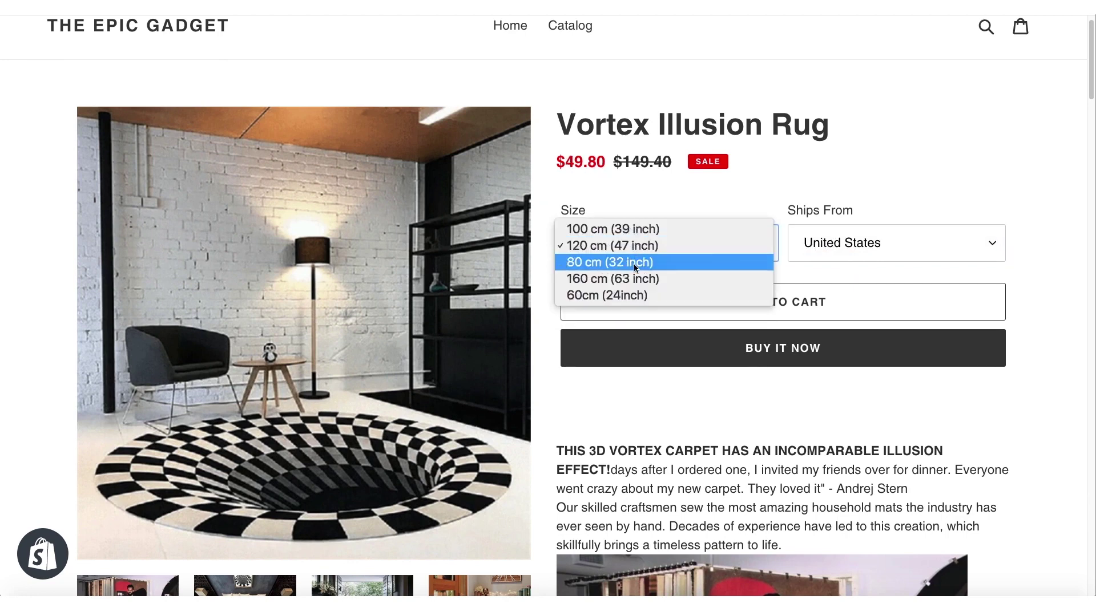
{"action": "left_click", "coordinate": [639, 262]}
{"action": "left_click", "coordinate": [646, 251]}
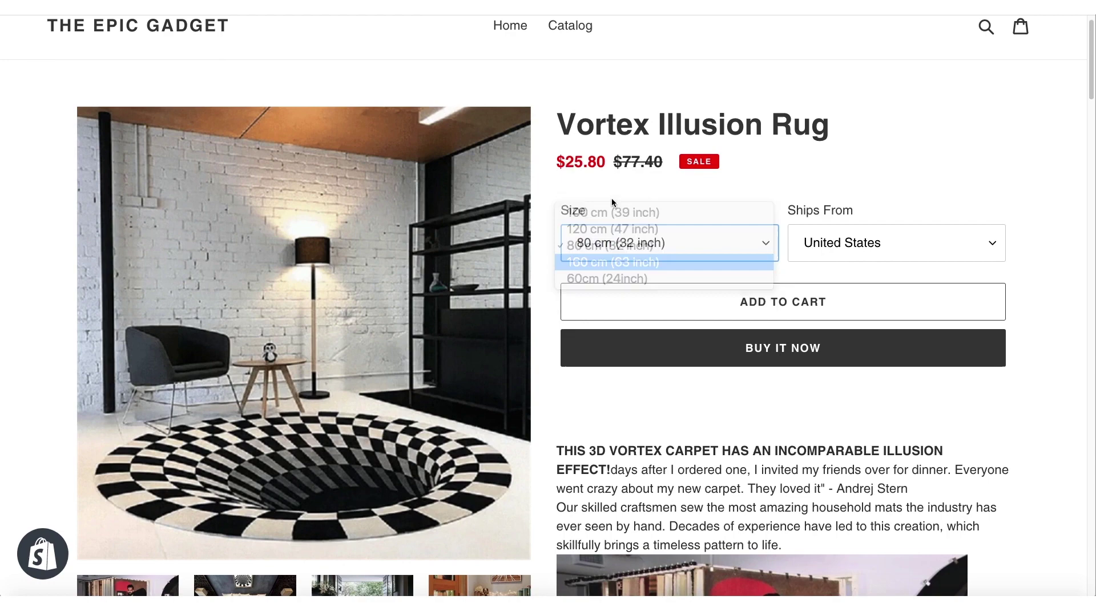
{"action": "left_click", "coordinate": [645, 264]}
{"action": "left_click", "coordinate": [678, 255]}
{"action": "left_click", "coordinate": [670, 264]}
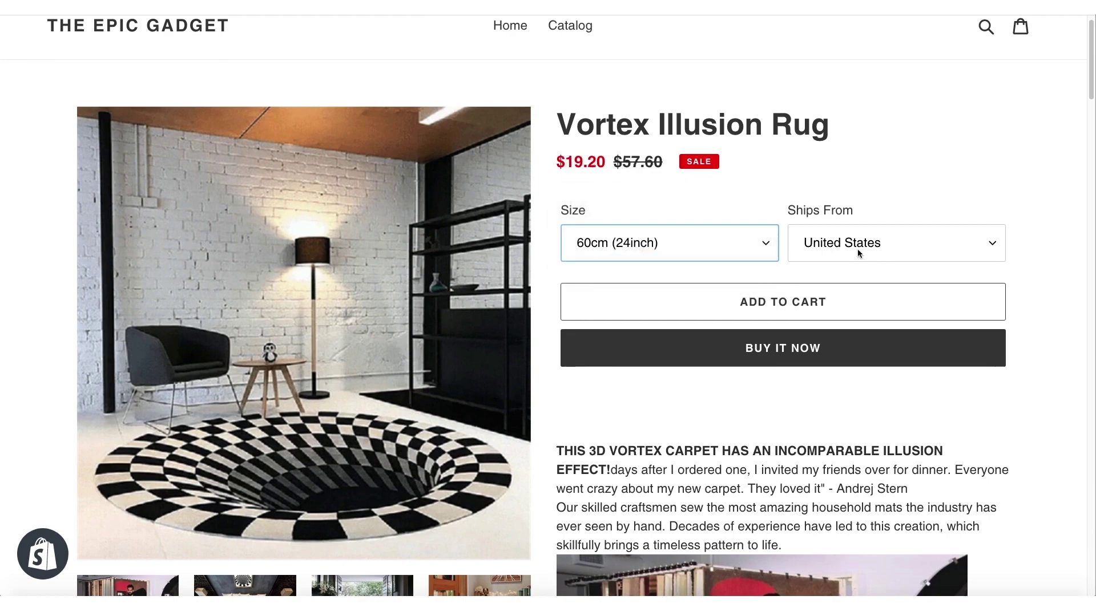
- Check the shipping origin options for the 60 cm rug and look over the product images and description
{"action": "left_click", "coordinate": [793, 247]}
{"action": "left_click", "coordinate": [856, 190]}
{"action": "scroll", "coordinate": [718, 222], "scroll_direction": "down", "scroll_amount": 8}
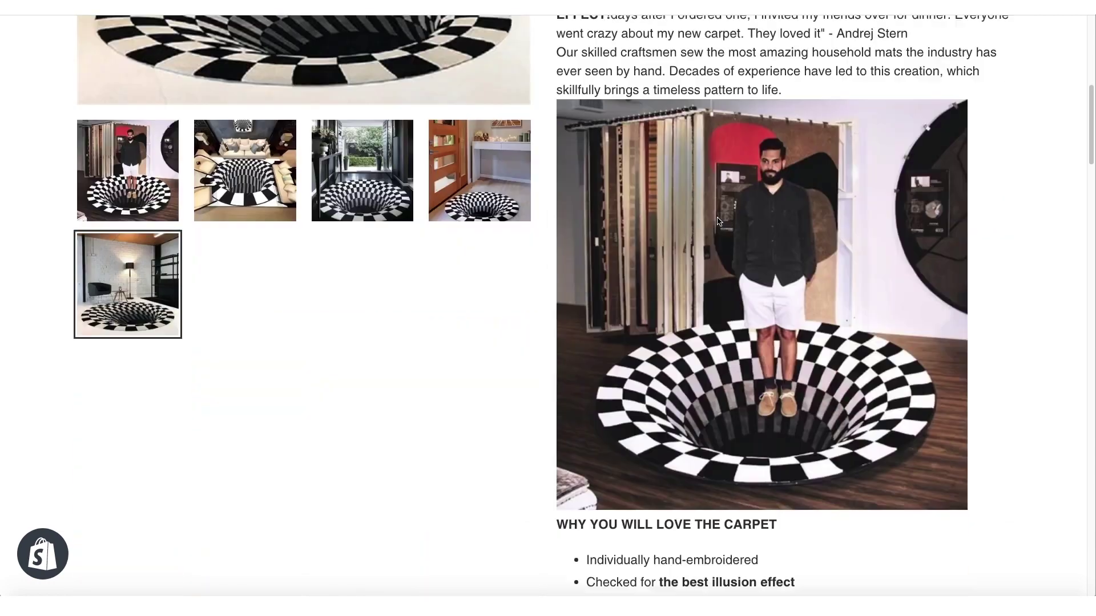
{"action": "scroll", "coordinate": [717, 221], "scroll_direction": "up", "scroll_amount": 8}
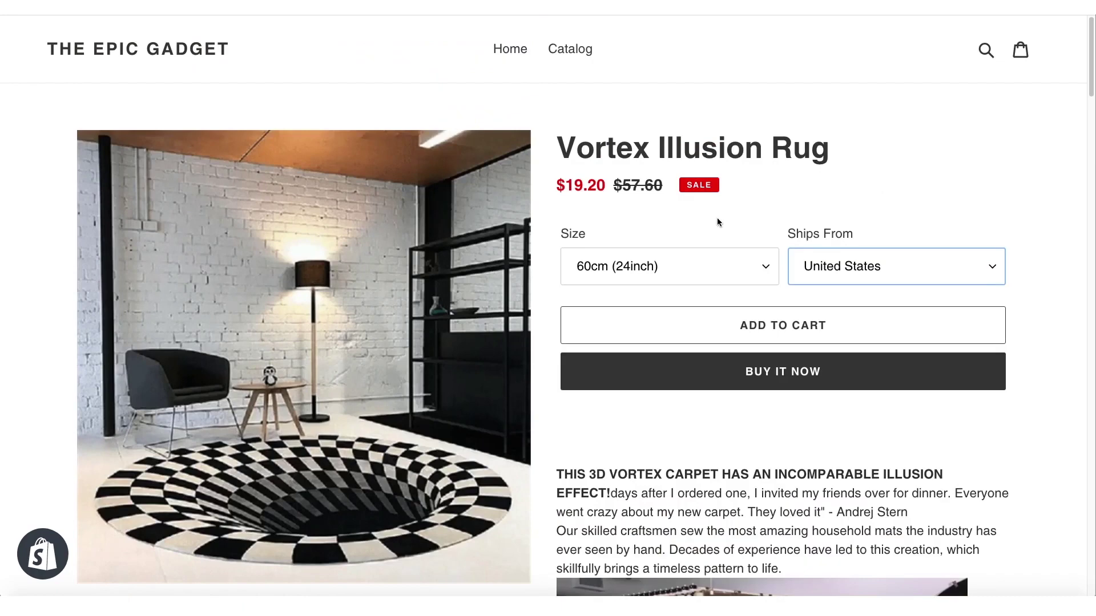